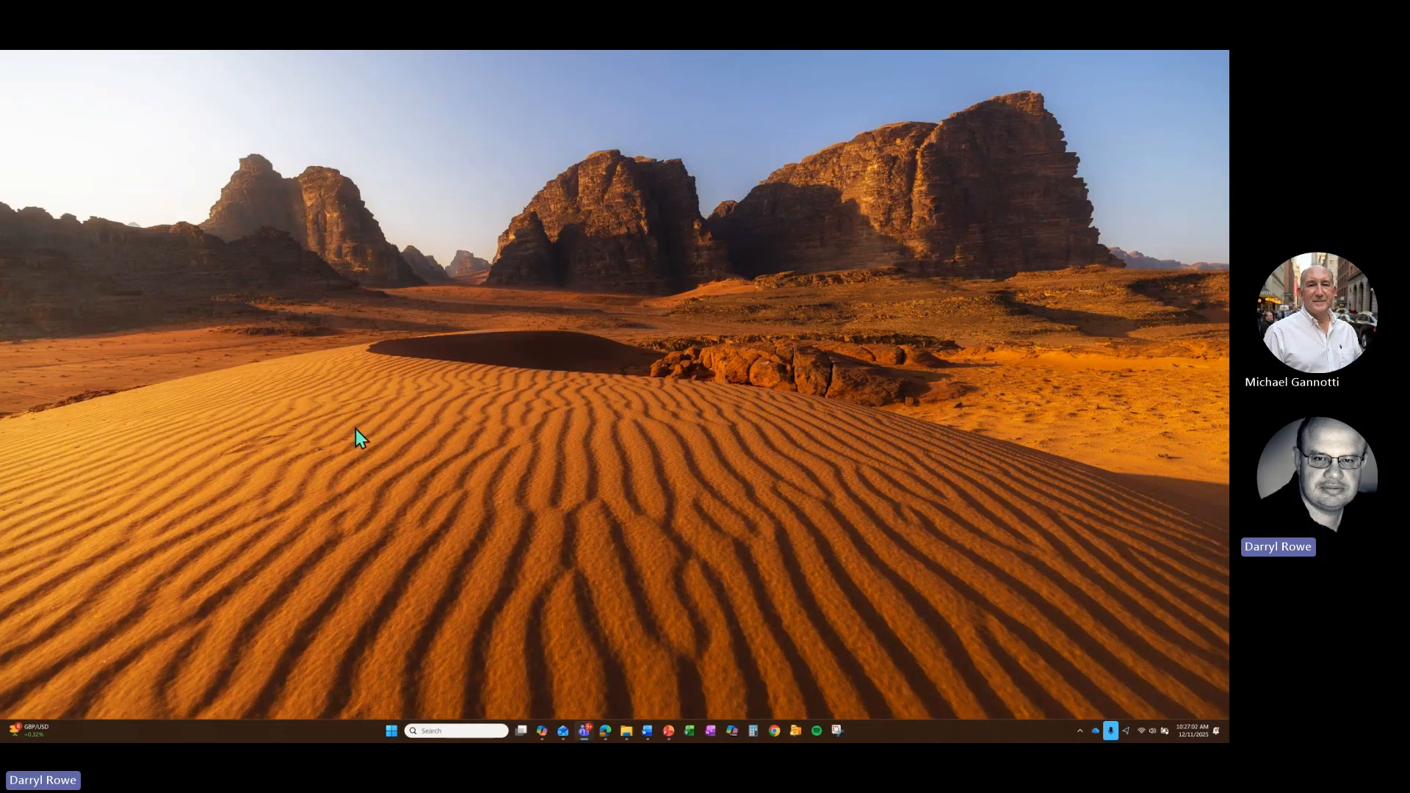
- Select the whole Premier League table on BBC Sport's football tables page, then bring Copilot forward
mouse_move(607, 734)
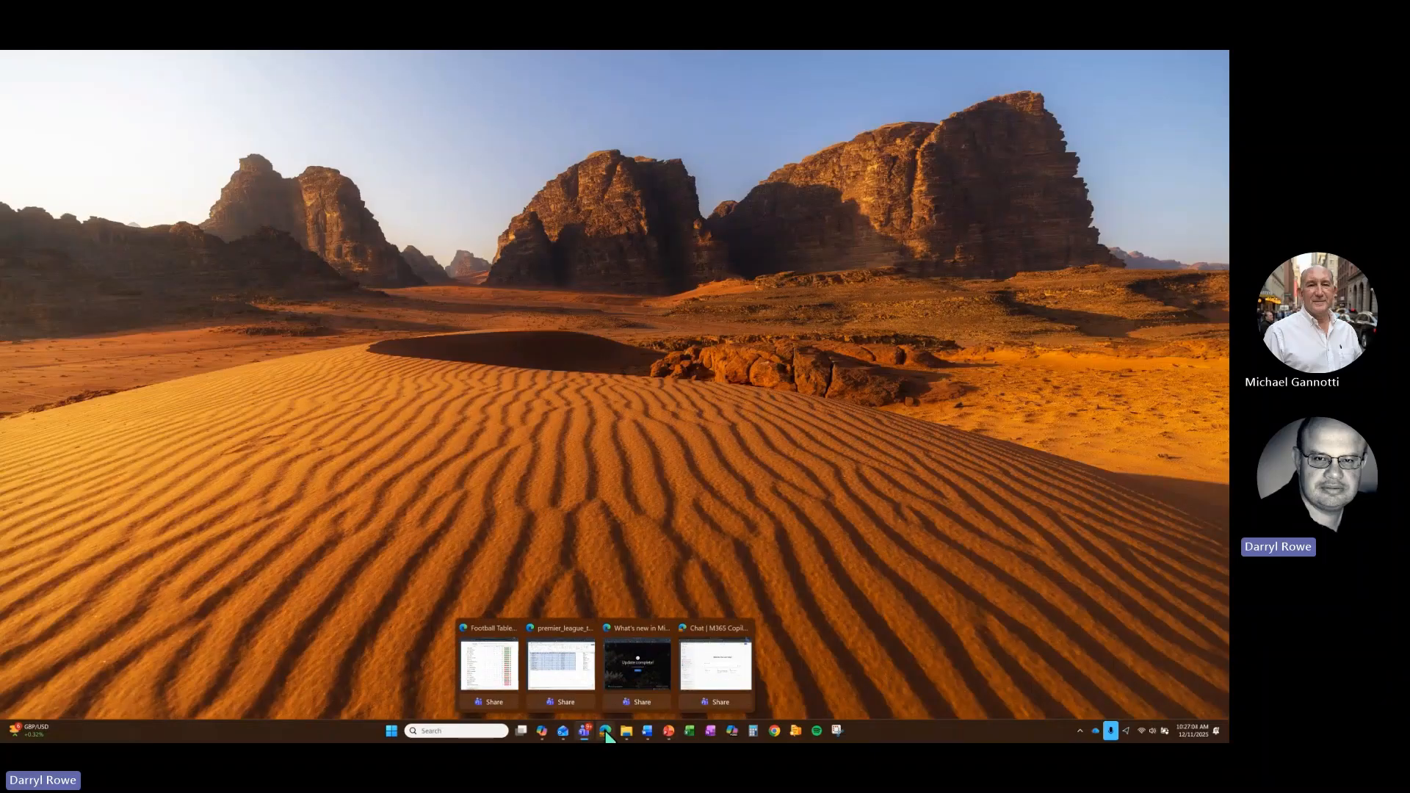
click(493, 661)
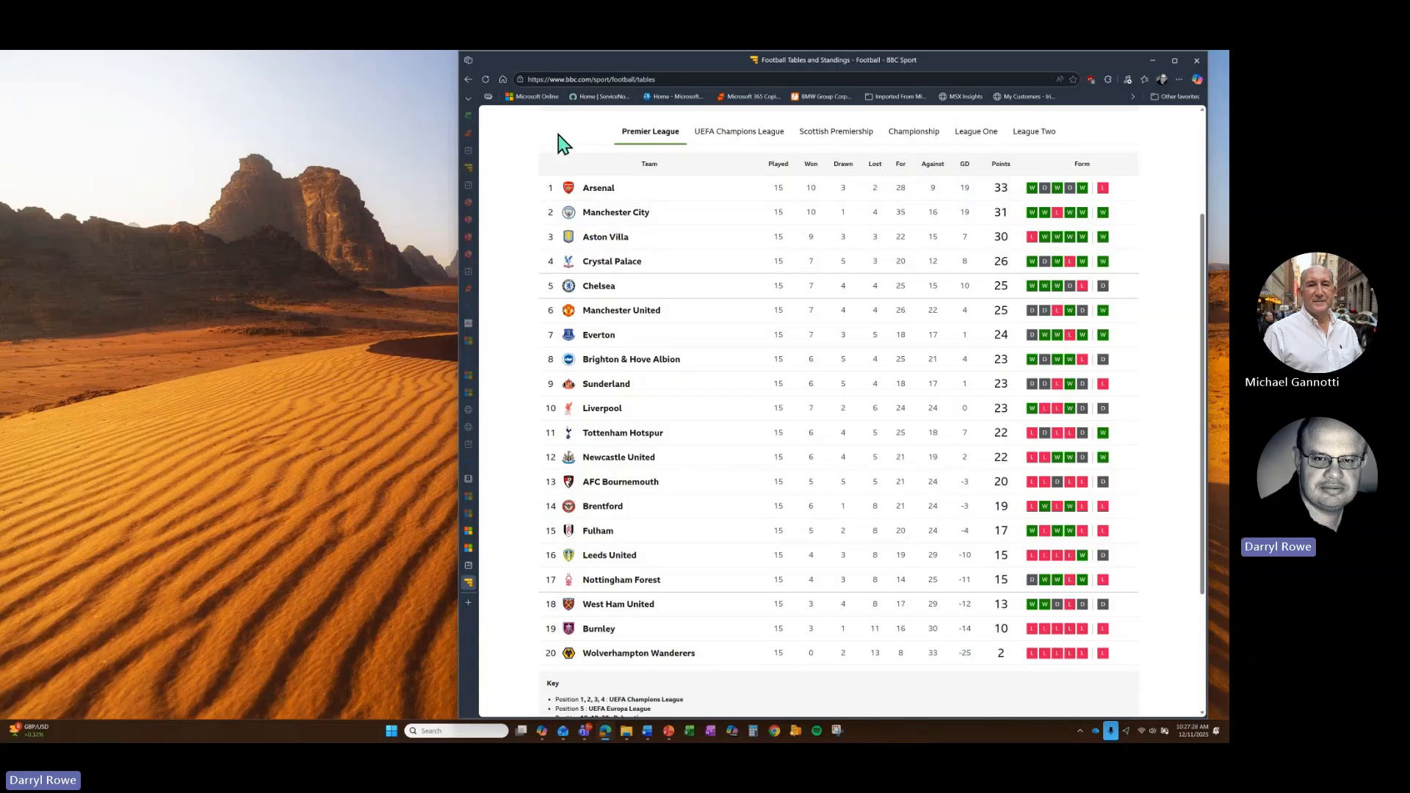
drag(649, 168, 1141, 640)
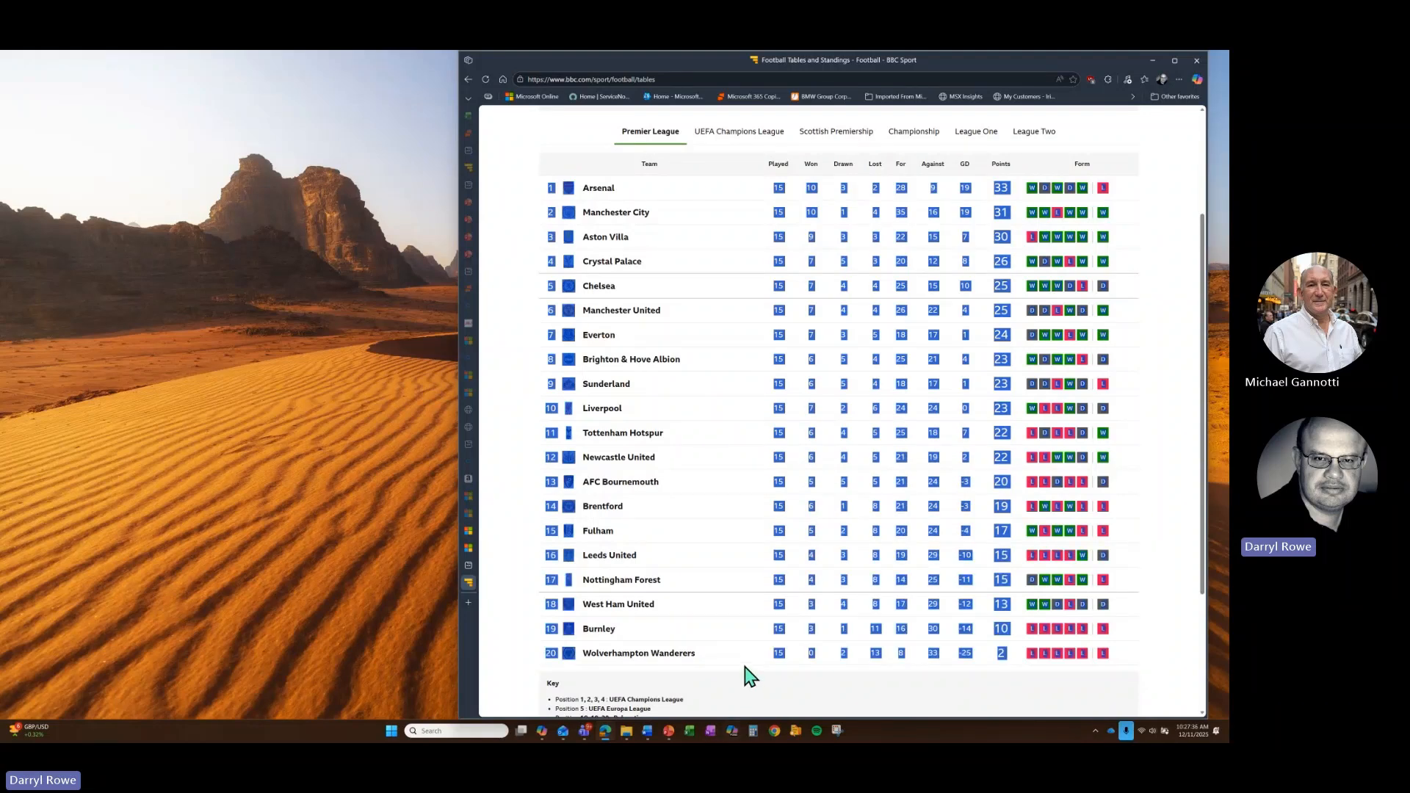
mouse_move(612, 733)
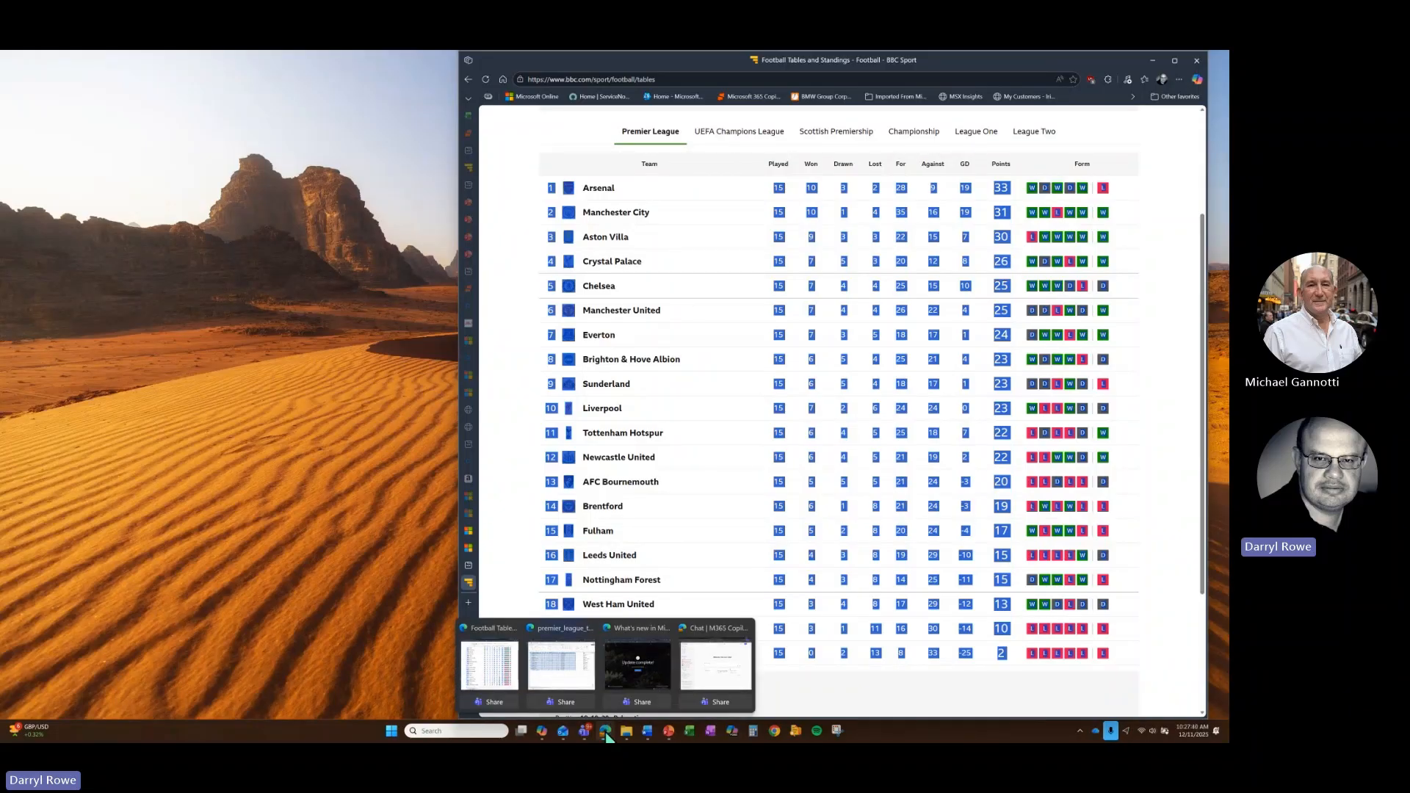
click(706, 663)
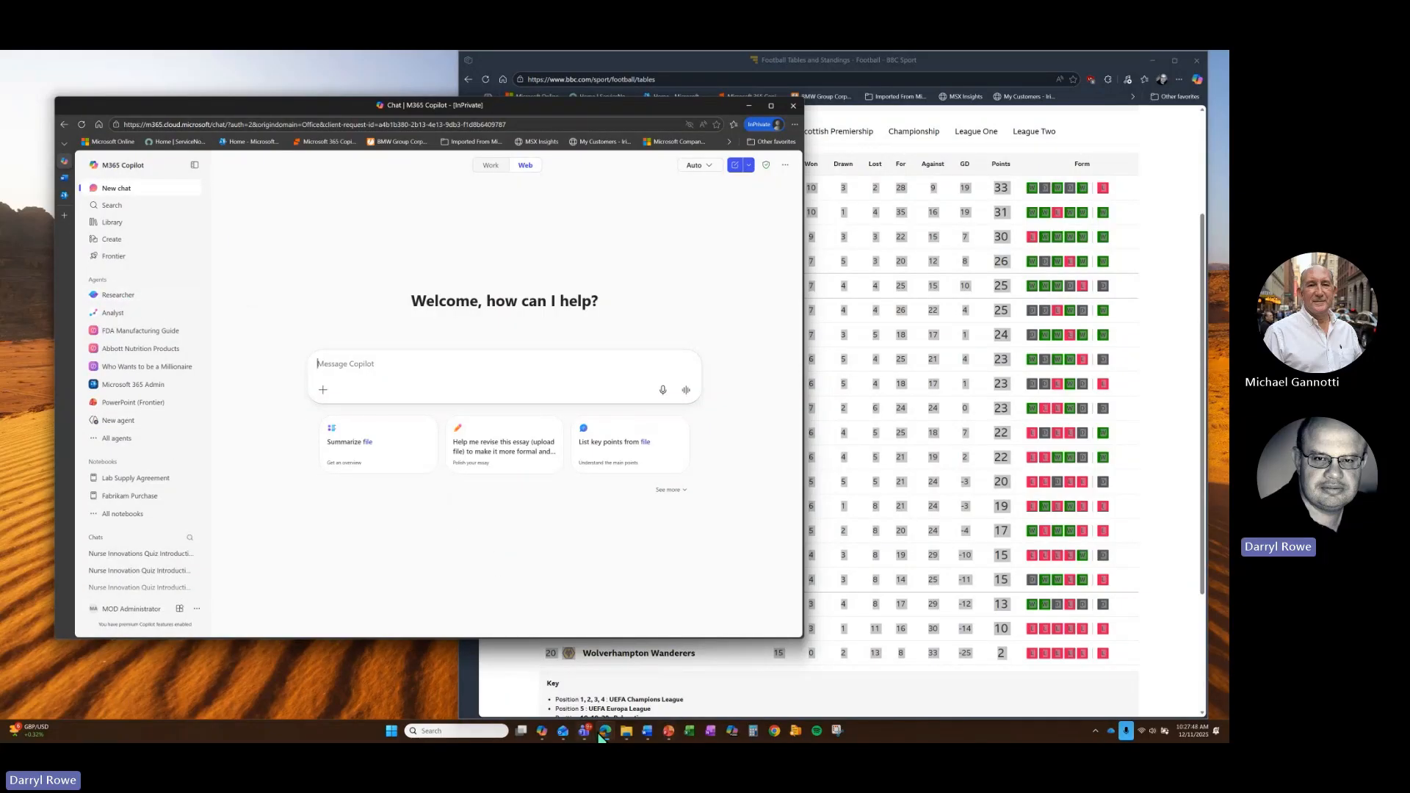
- Open Excel for the web in a new Edge tab from the Microsoft 365 app launcher
mouse_move(602, 734)
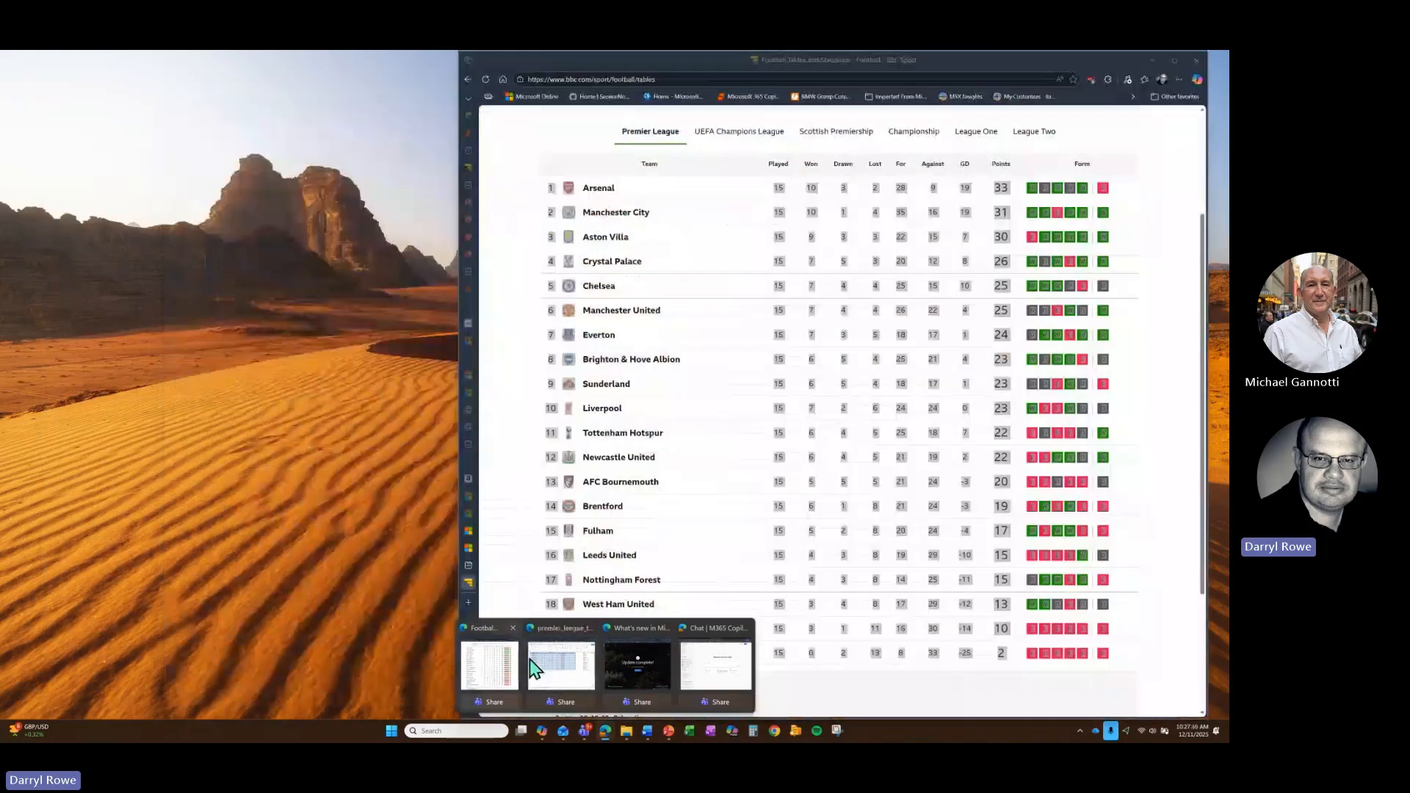
click(536, 666)
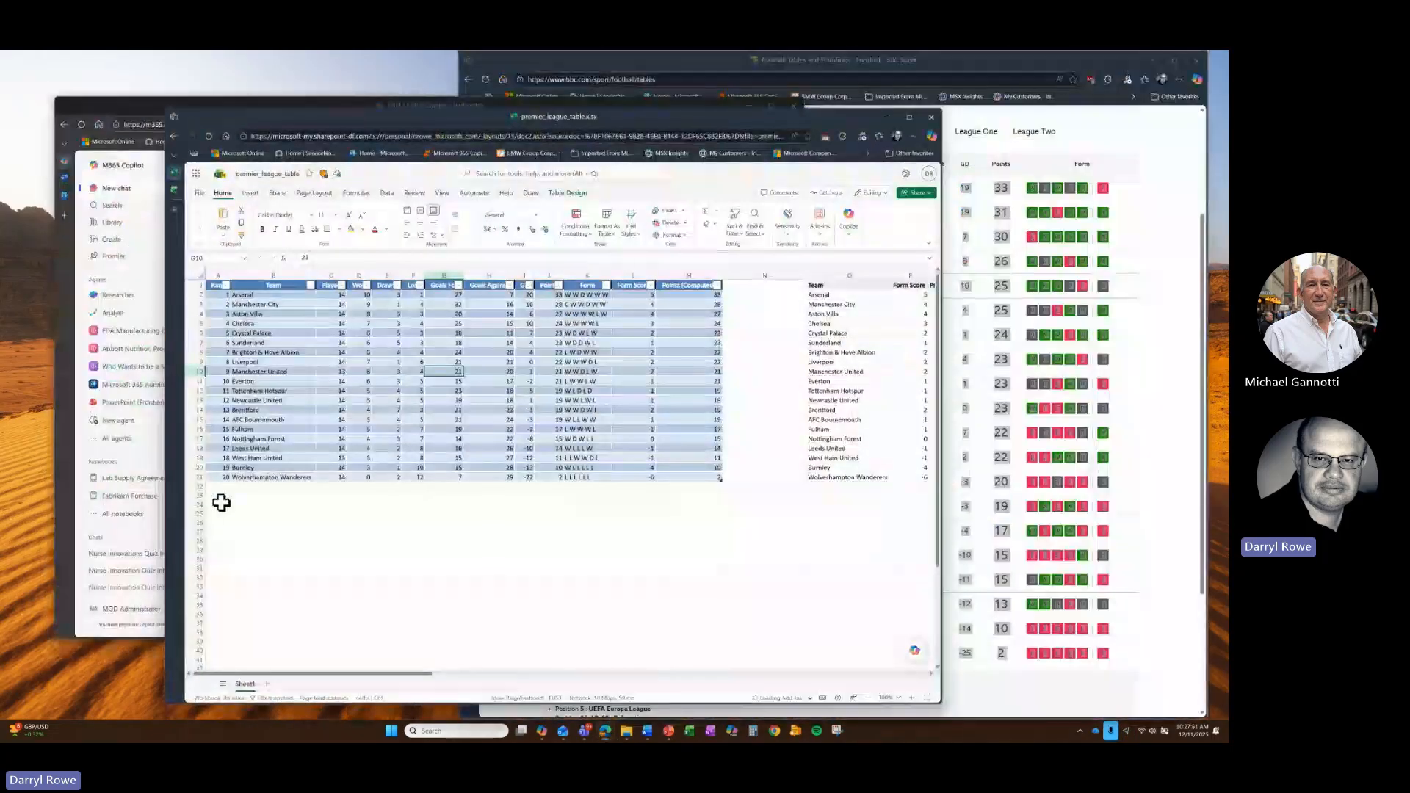
click(174, 207)
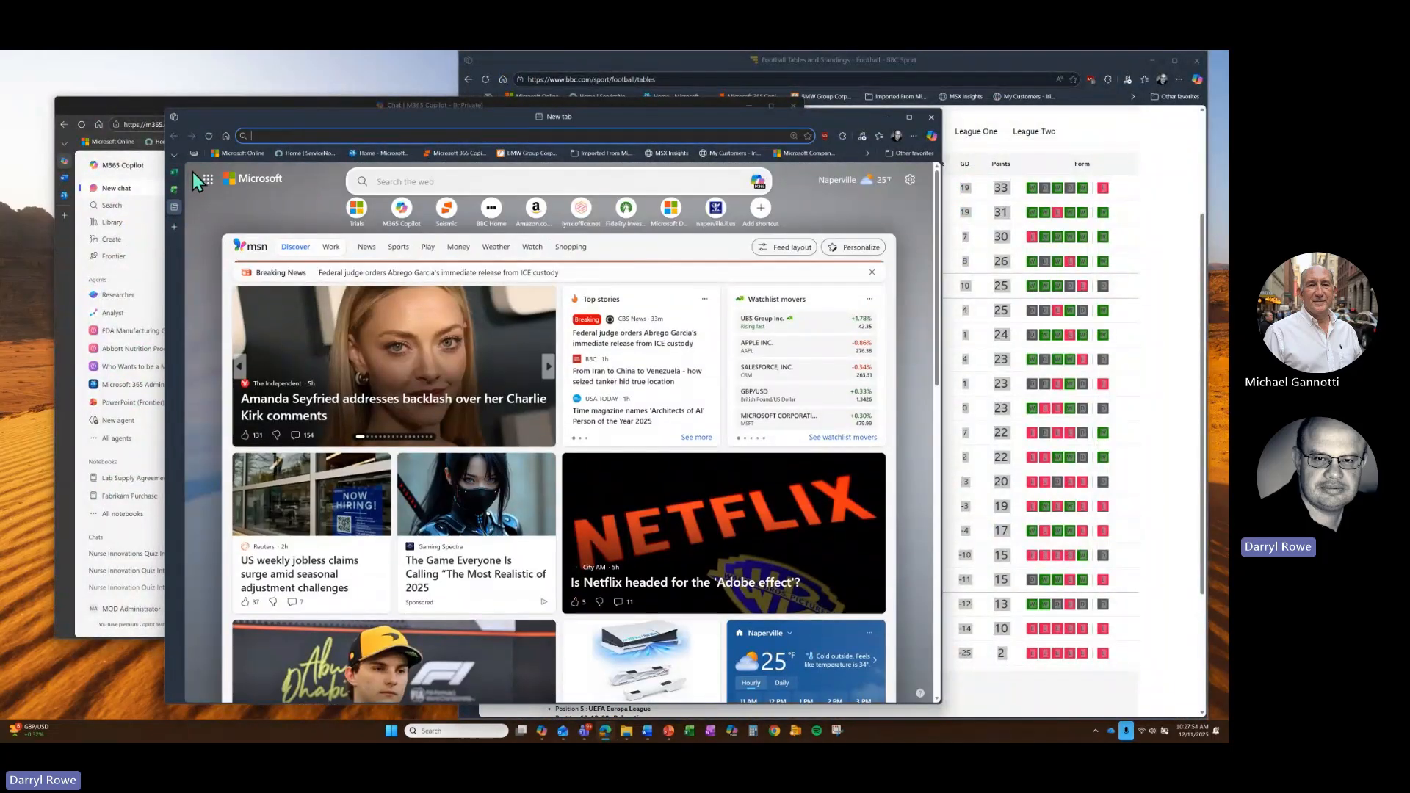
click(207, 180)
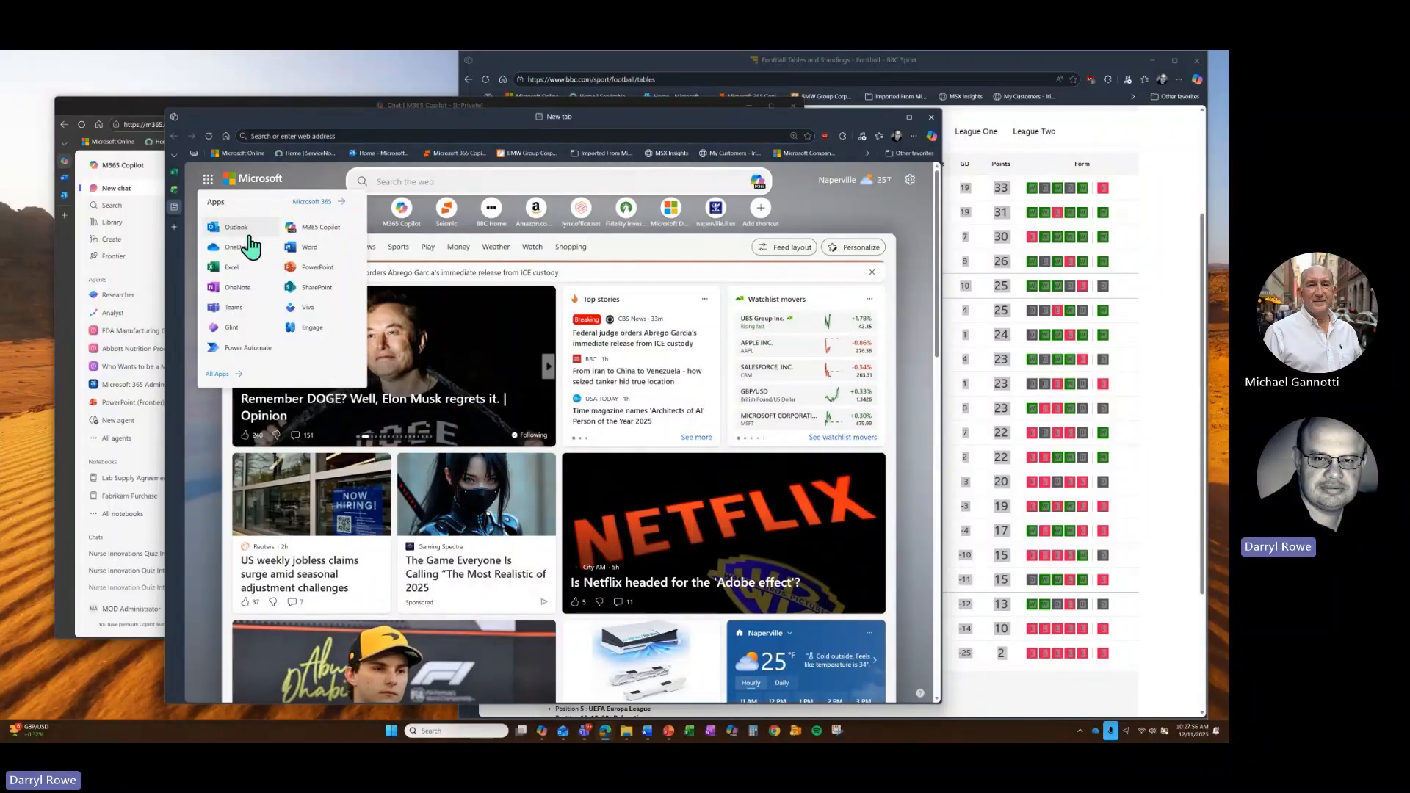
click(224, 268)
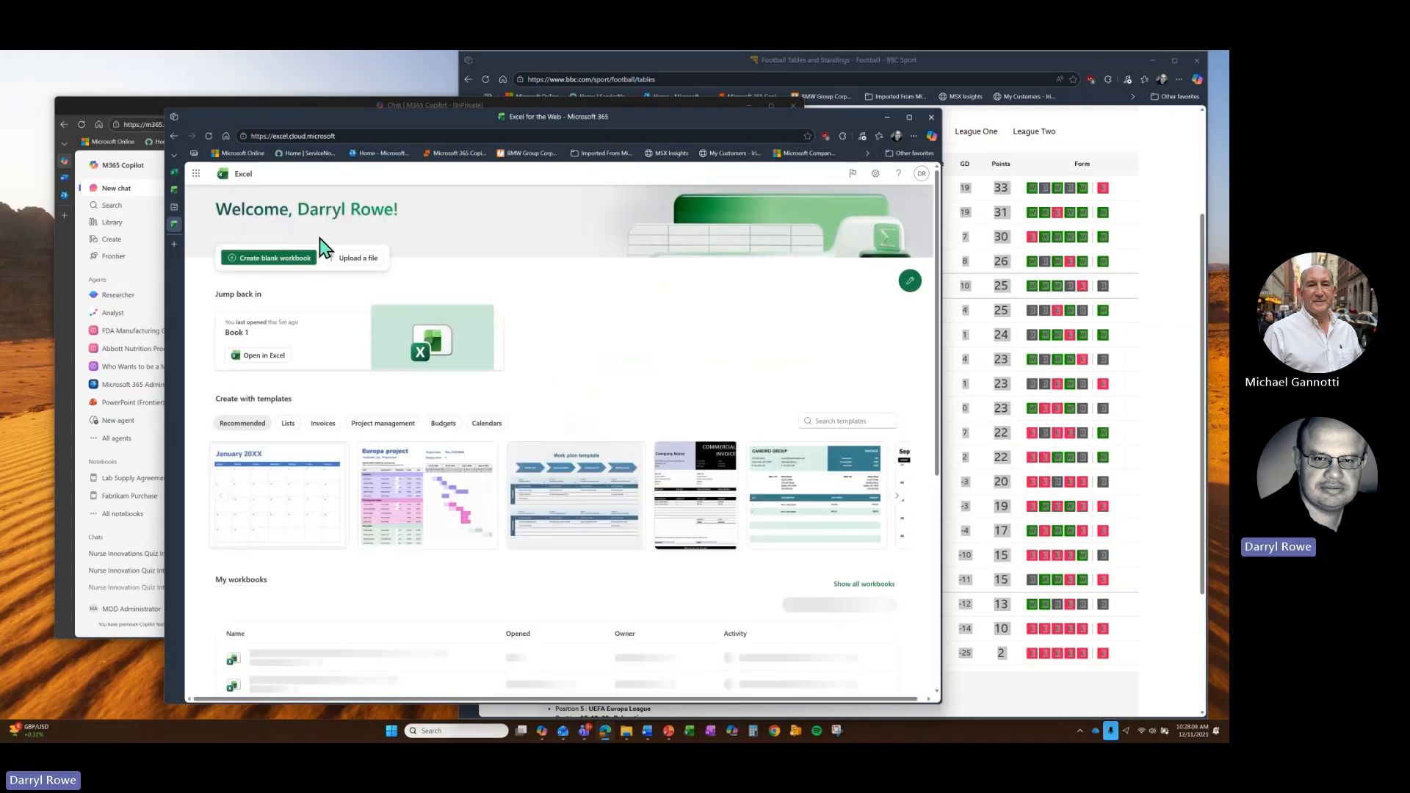
- Paste the copied Premier League table into cell A1 of a new blank workbook, then minimise Excel
click(290, 262)
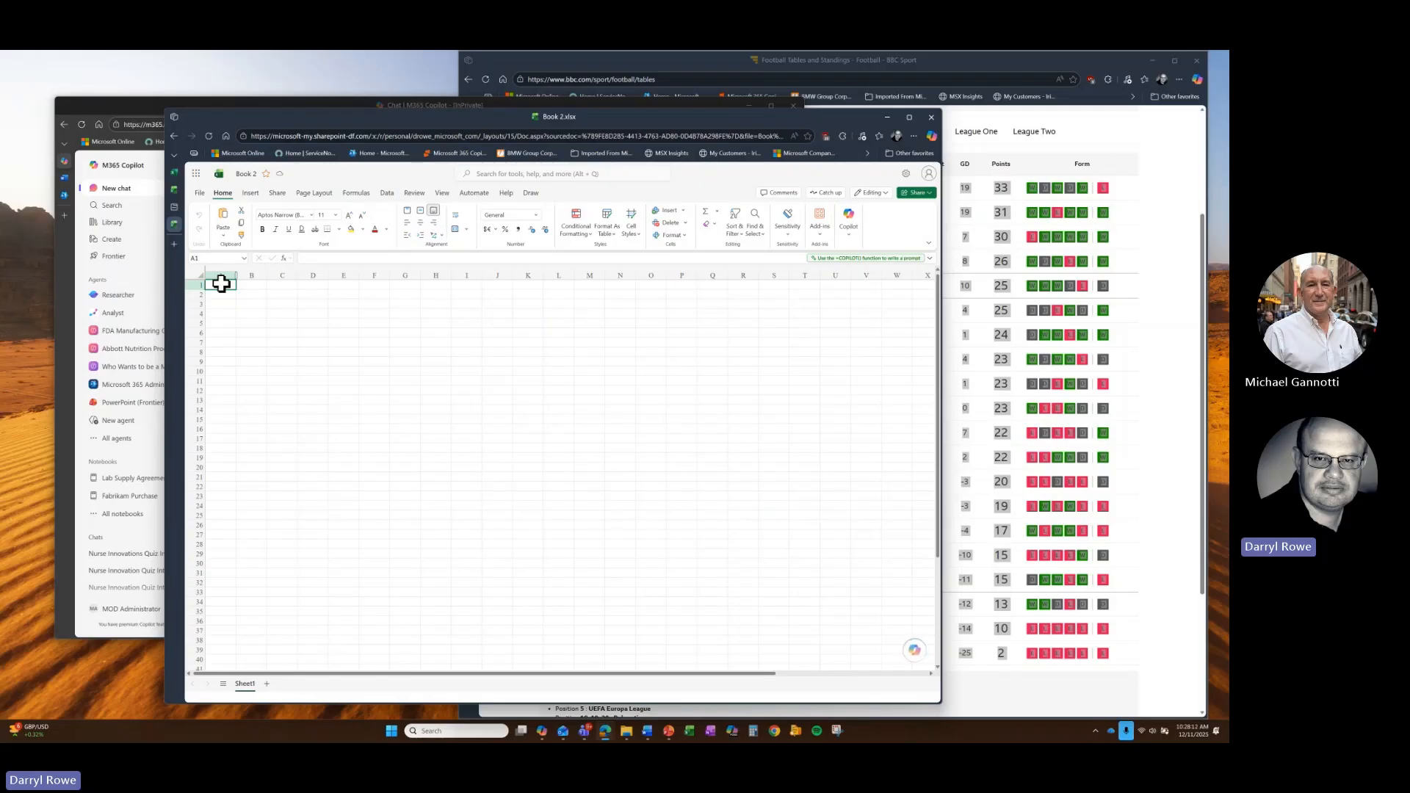
right_click(223, 288)
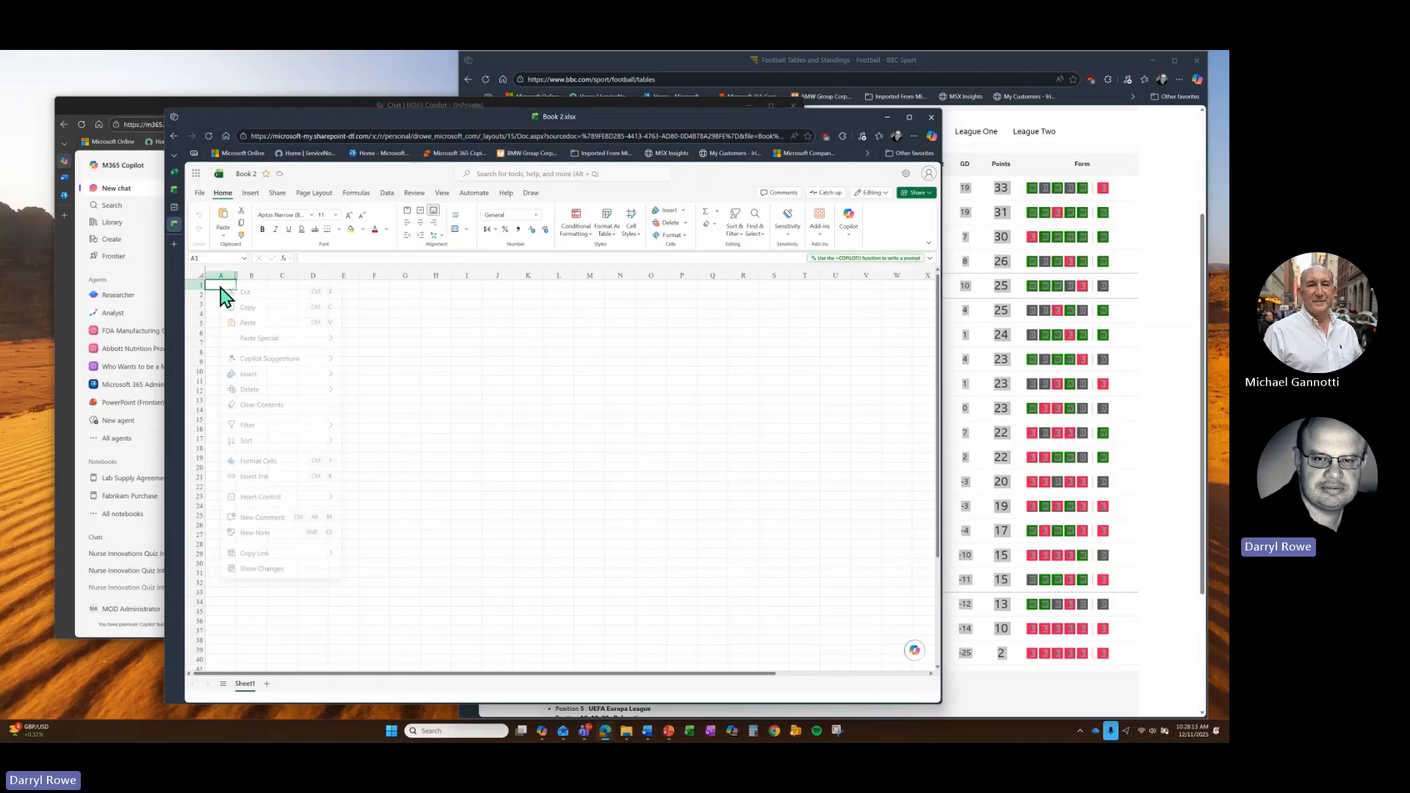
click(254, 326)
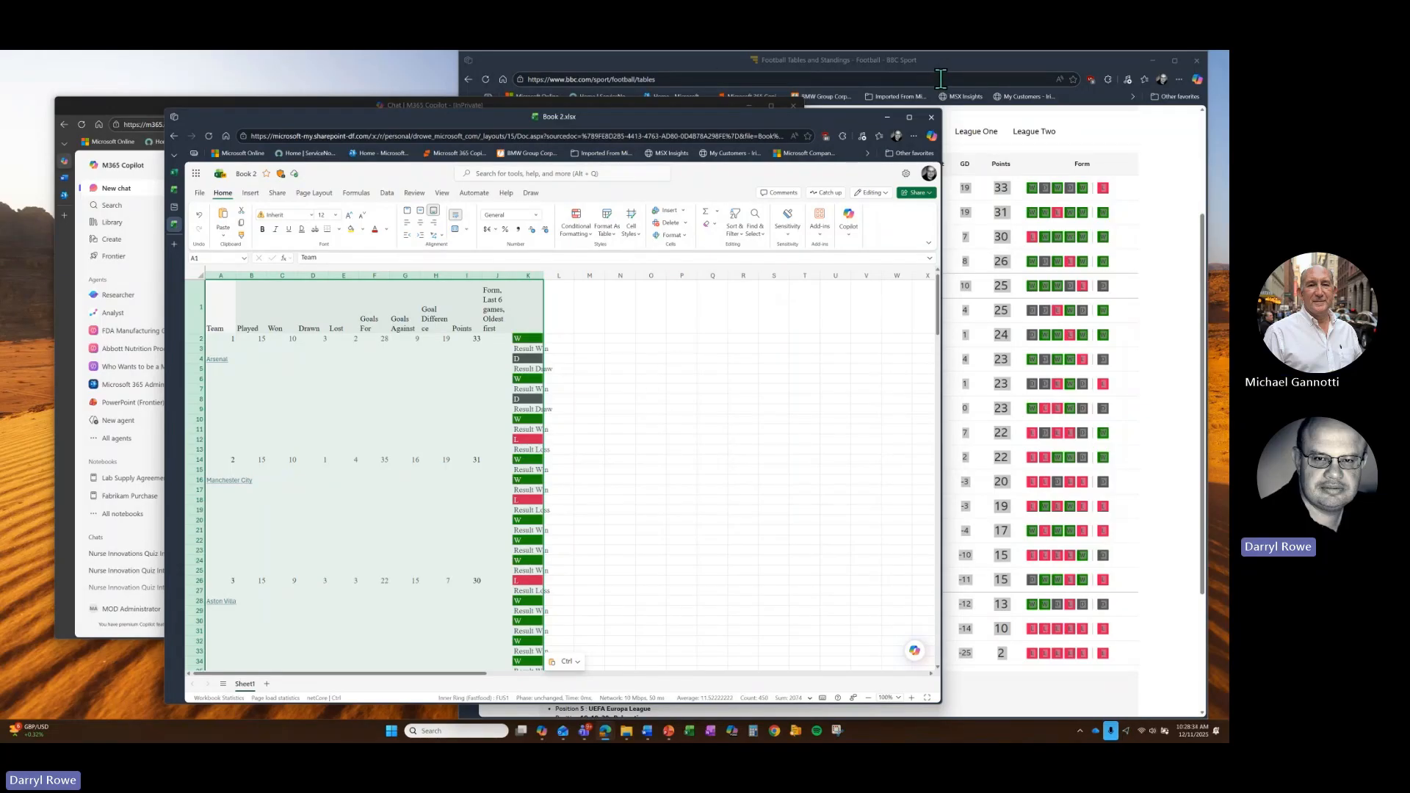
click(887, 118)
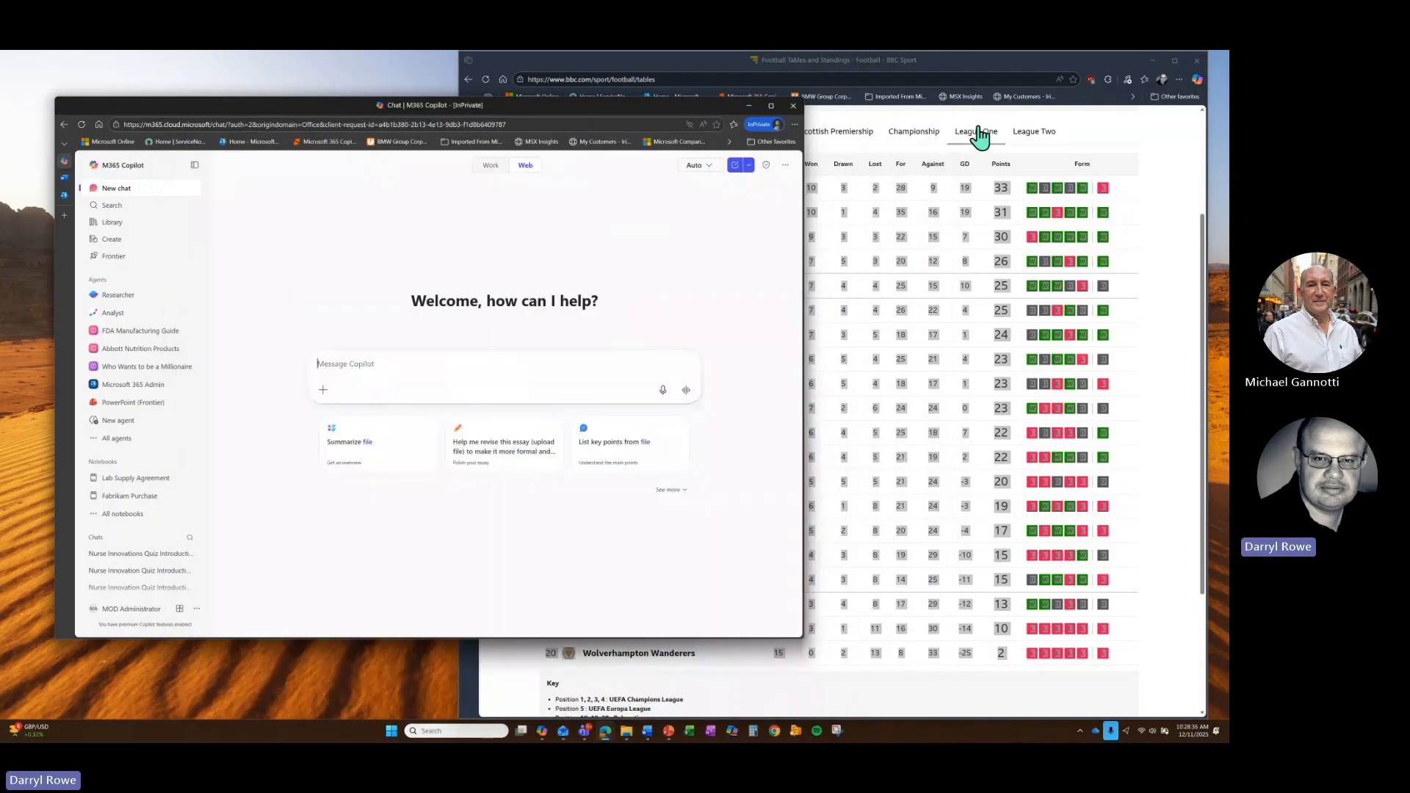
- Clear the table selection on BBC Sport and snip the Premier League table area with Snipping Tool
click(979, 61)
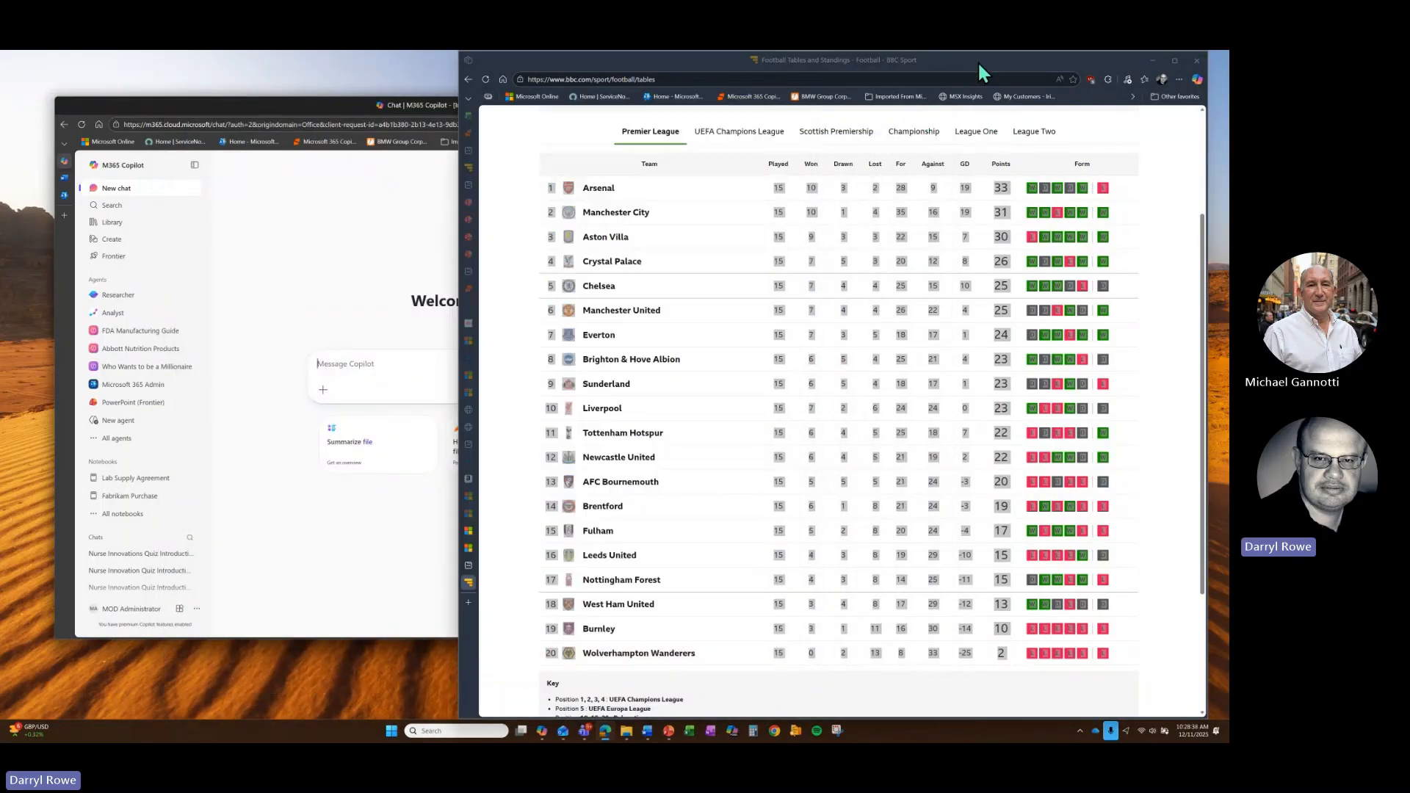
key(ctrl+a)
click(516, 367)
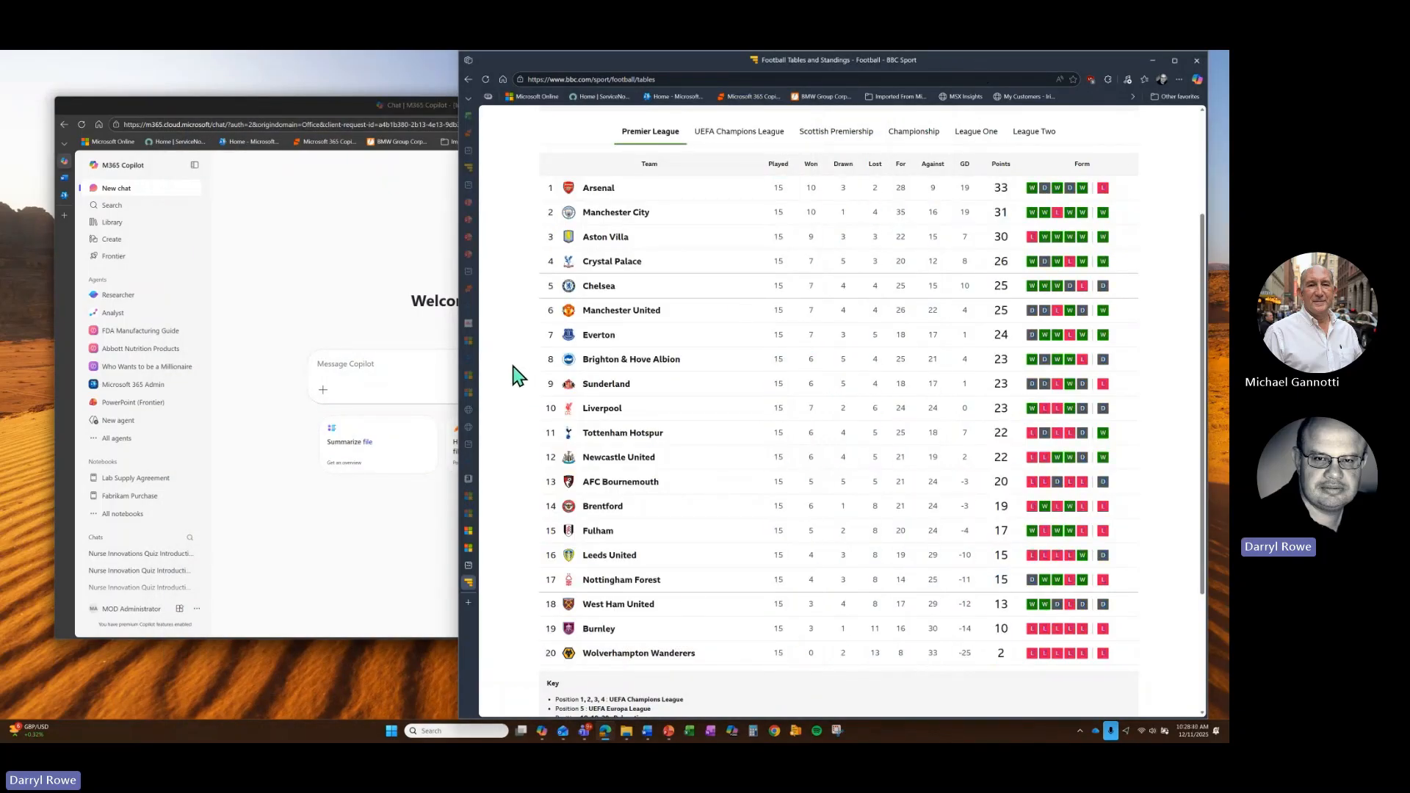
click(835, 730)
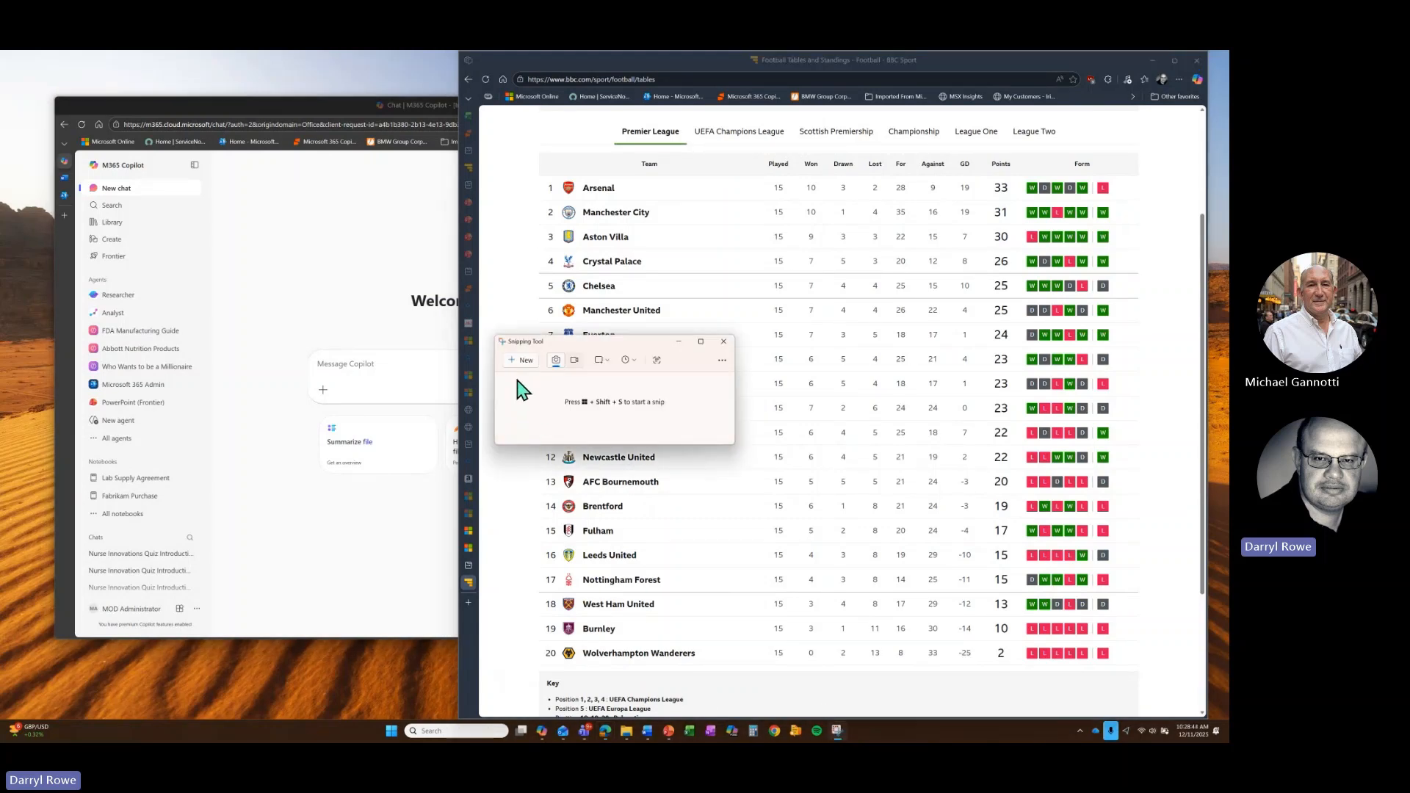
click(523, 362)
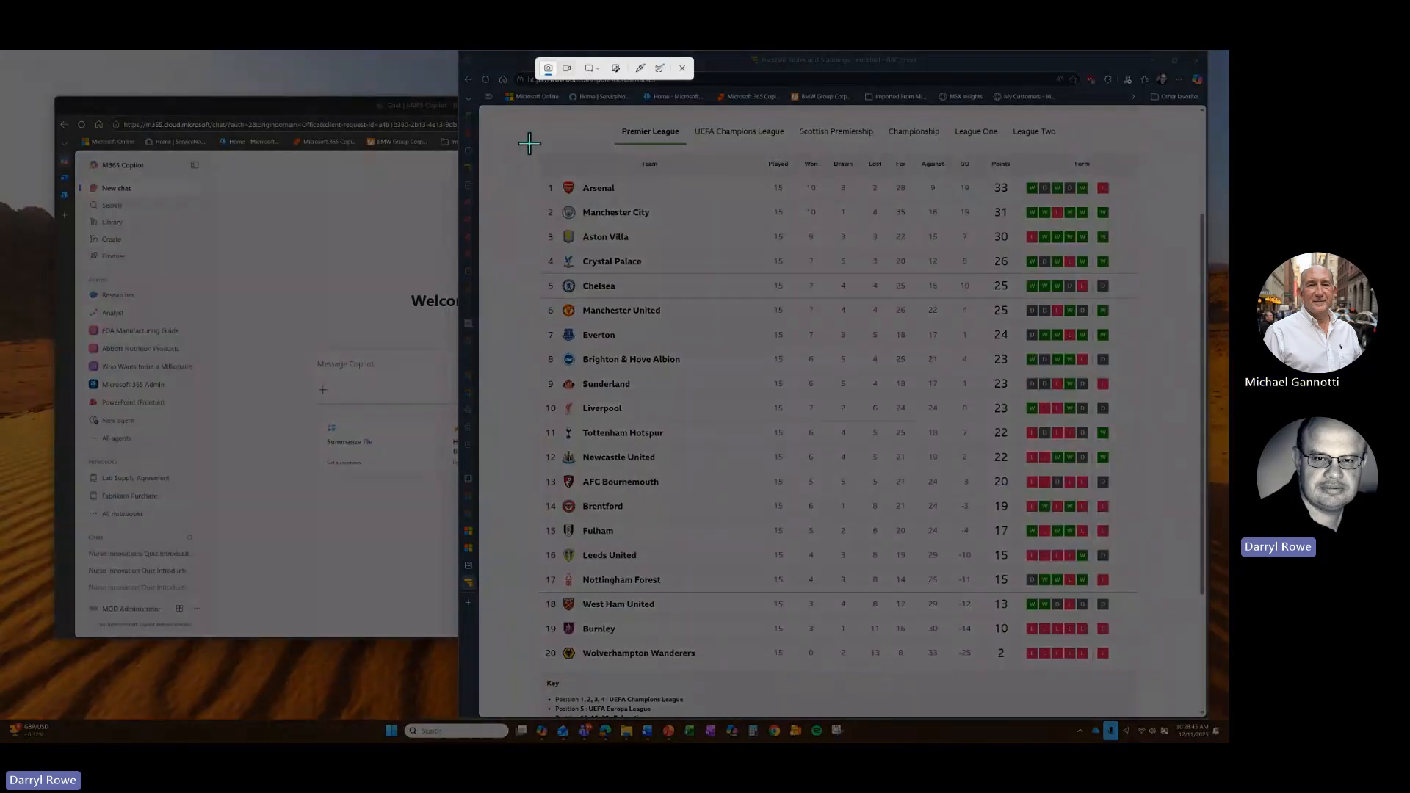
drag(527, 143, 1142, 674)
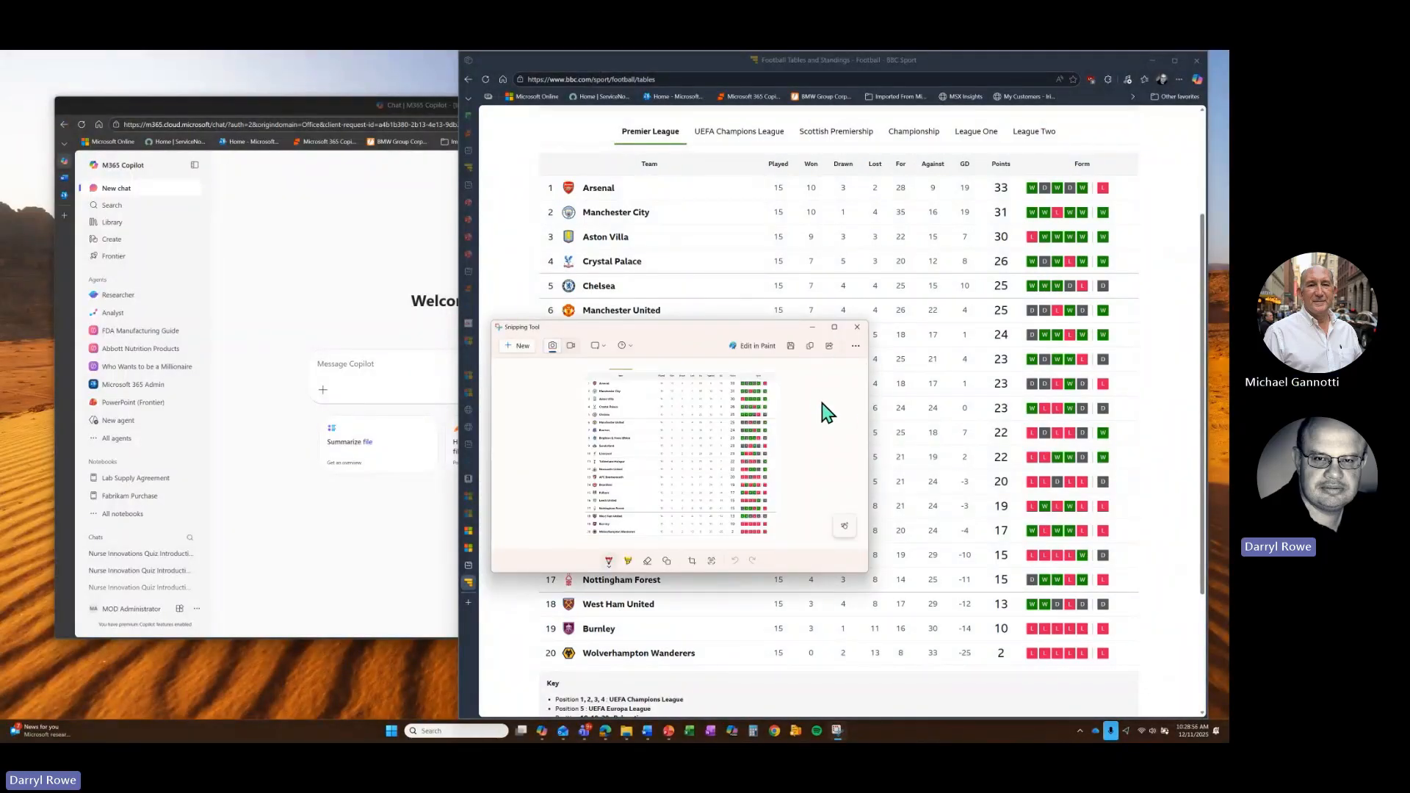
- Save the snip to the Desktop as the PNG 'premier league'
click(791, 346)
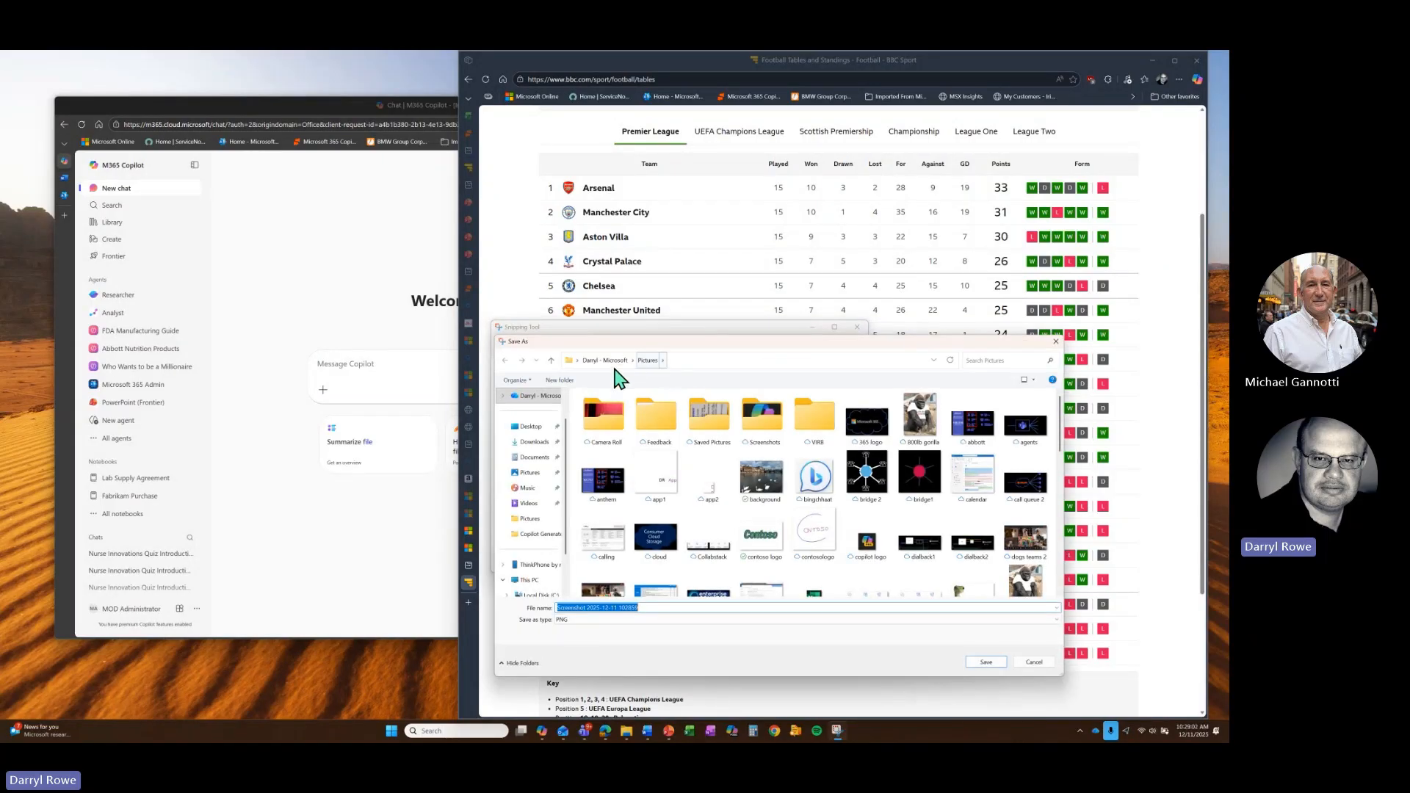
click(534, 432)
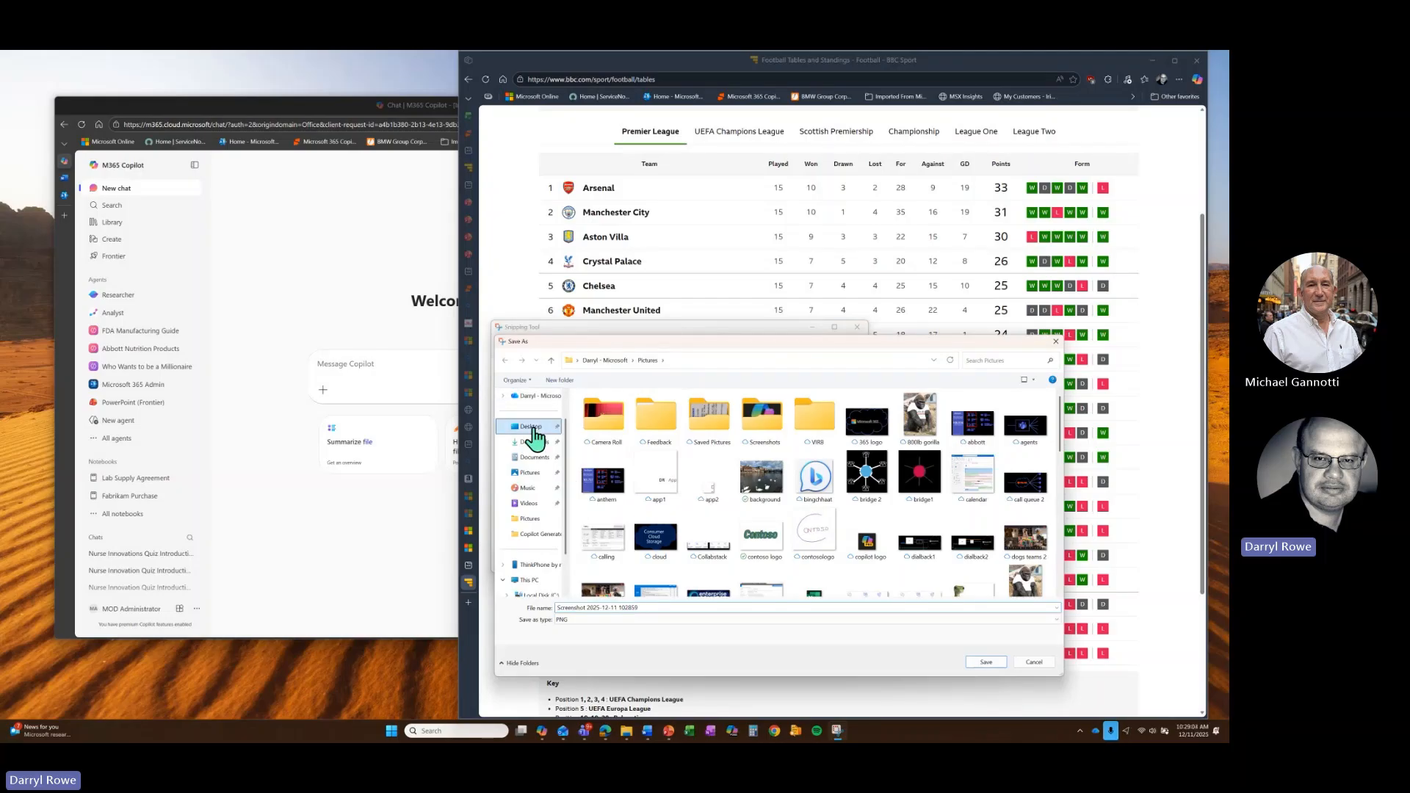
click(647, 612)
text(premier league)
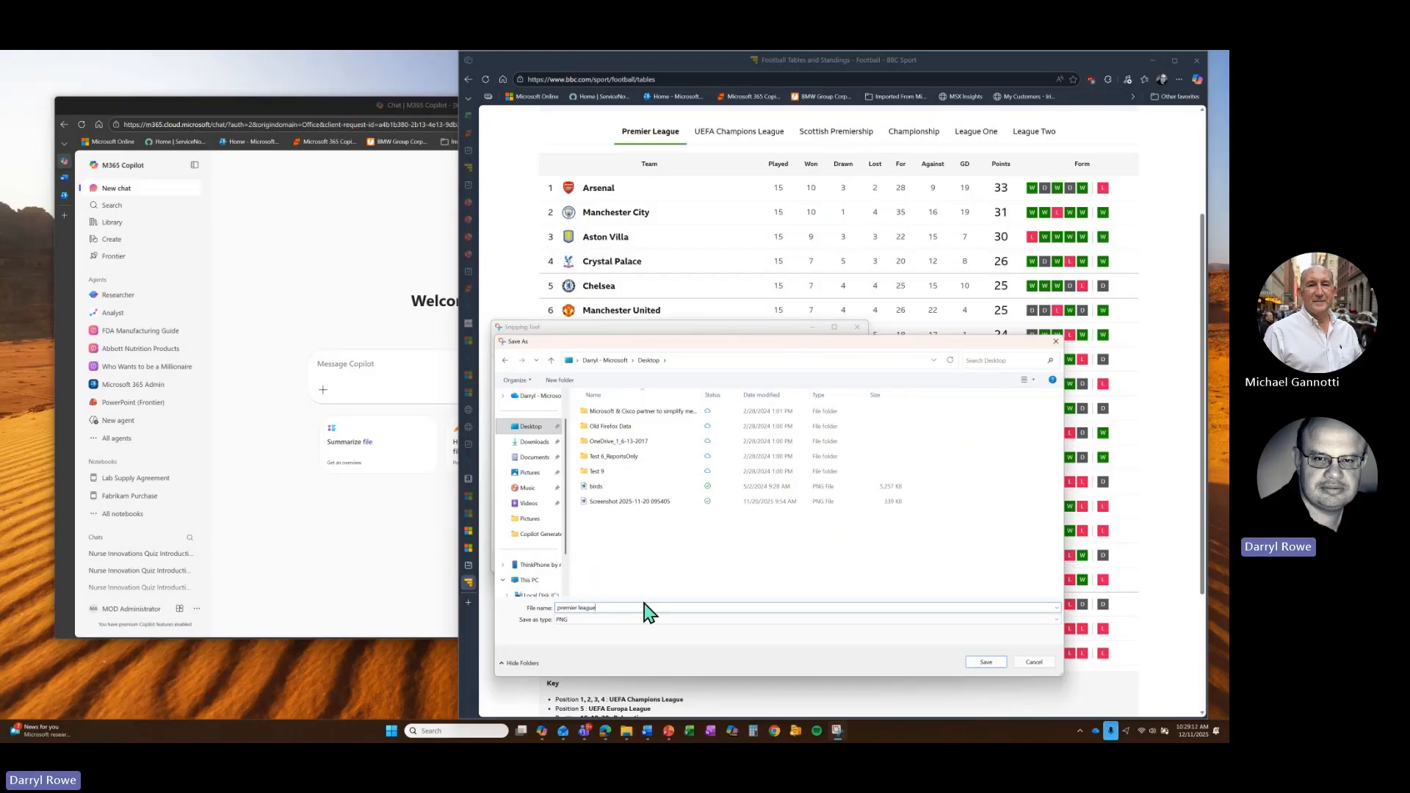
key(Return)
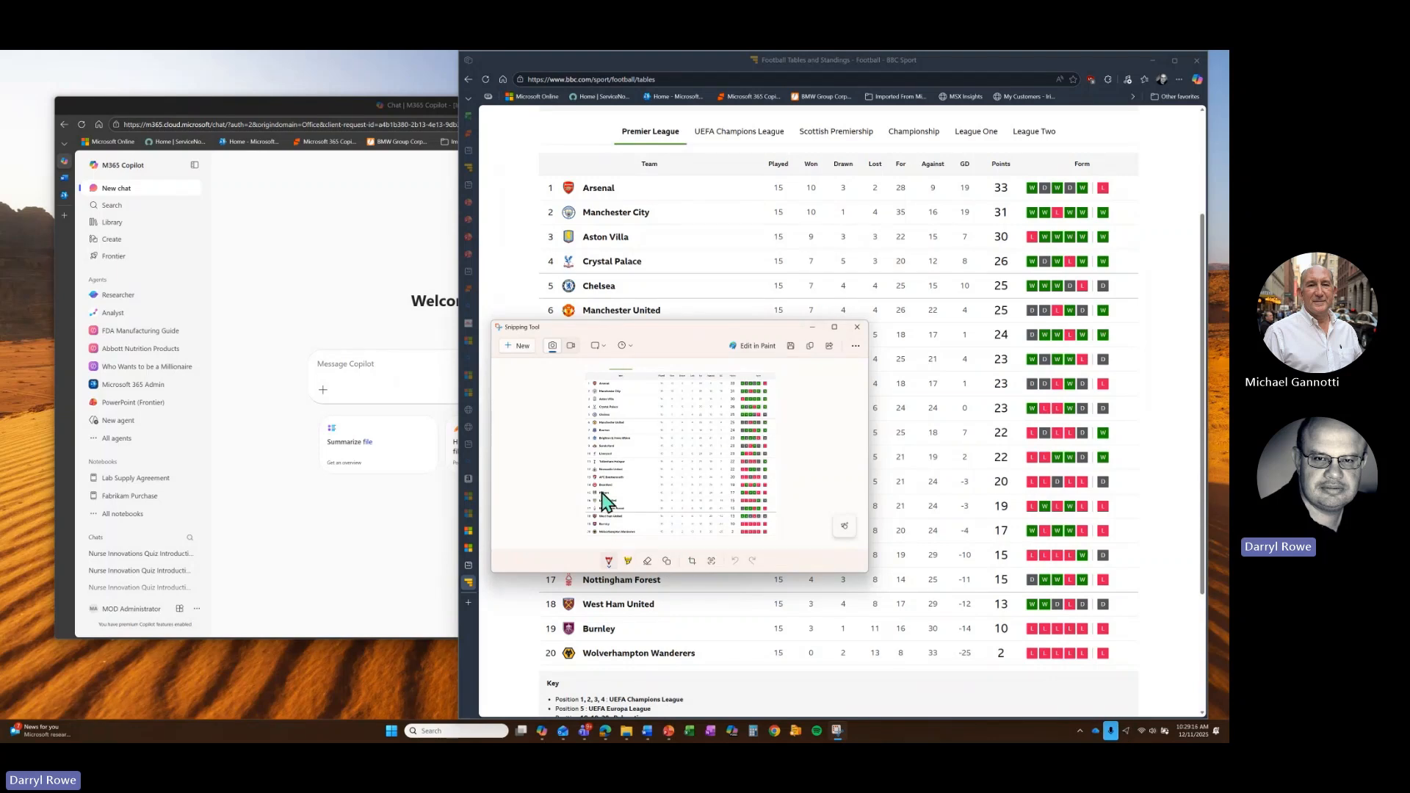
click(355, 230)
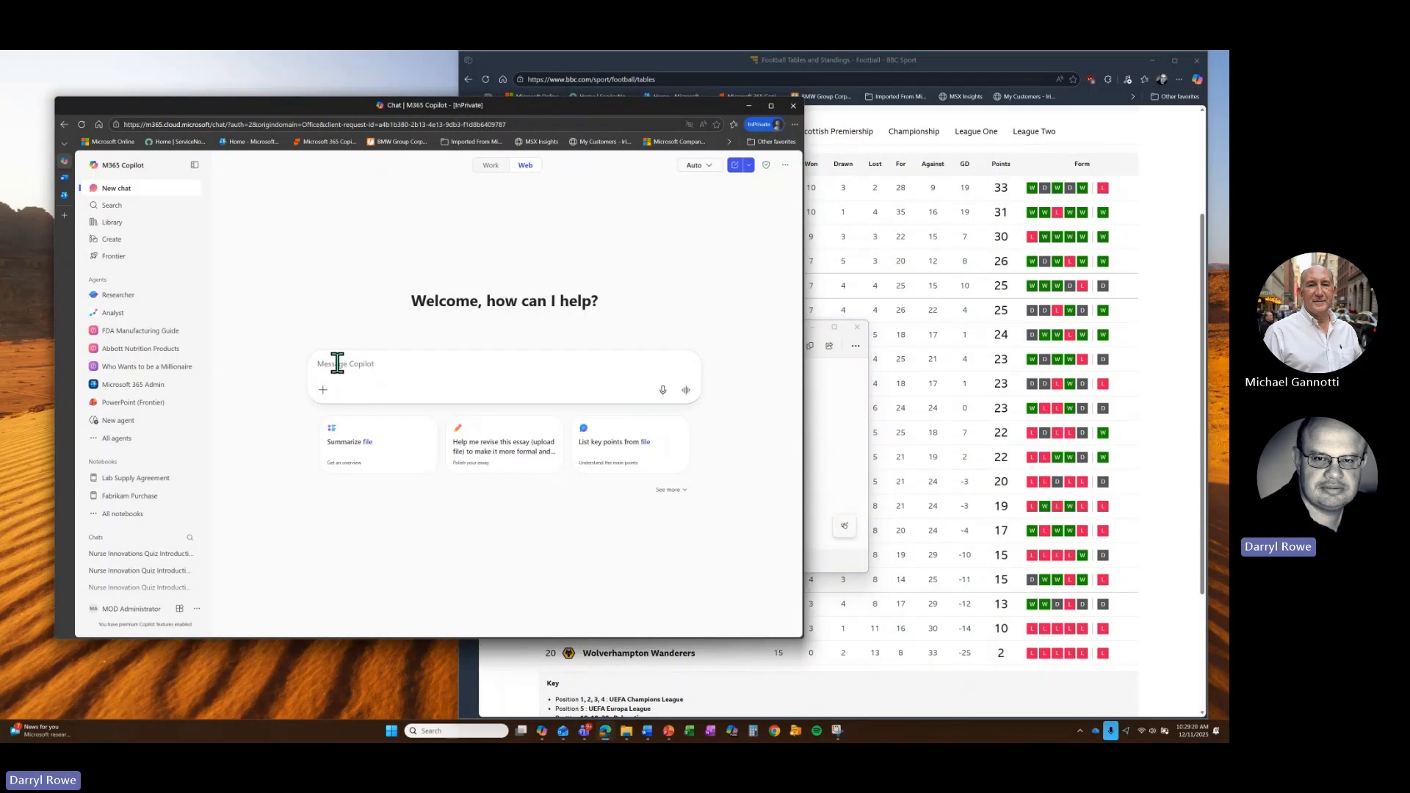
- Switch Copilot to Work mode and show the message box's options for attaching content
click(488, 168)
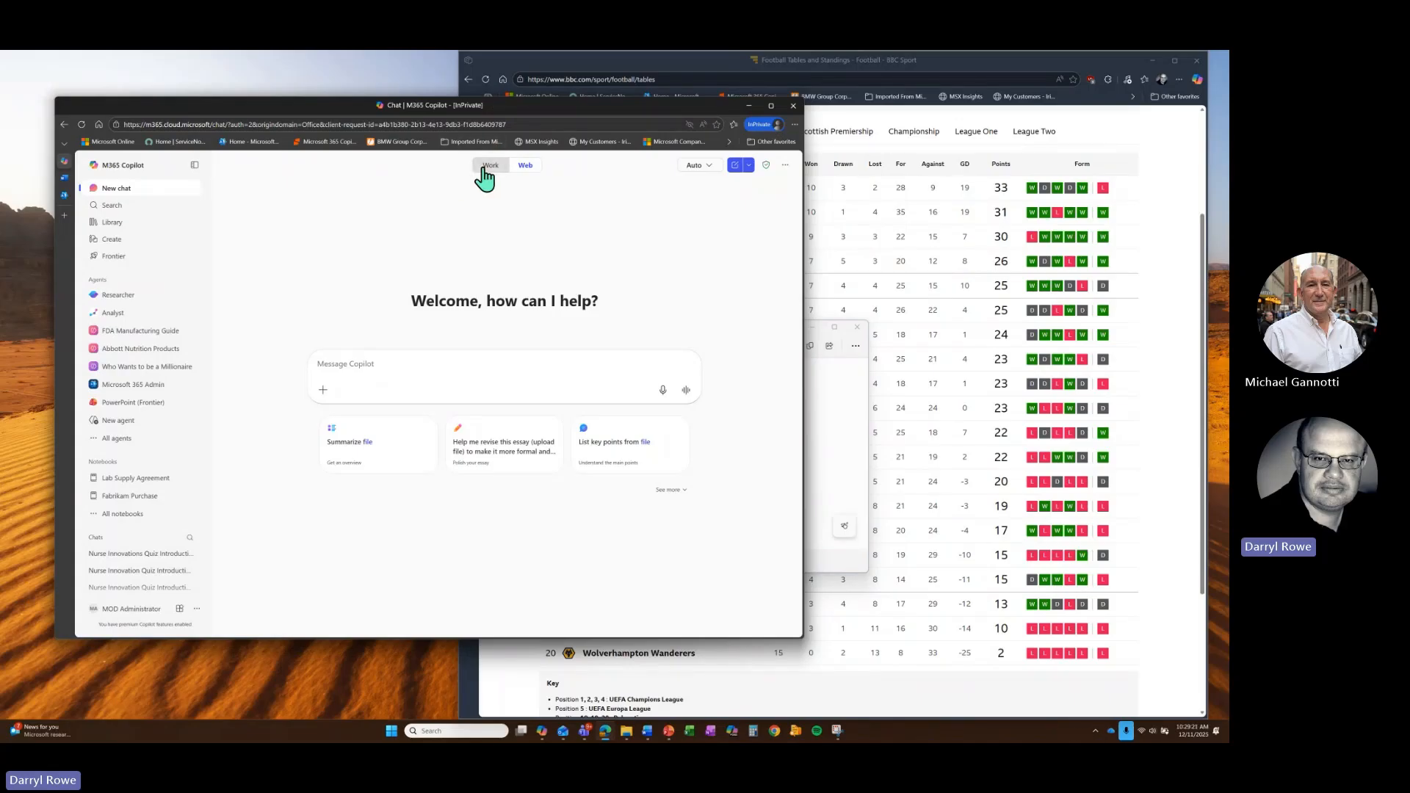
click(328, 364)
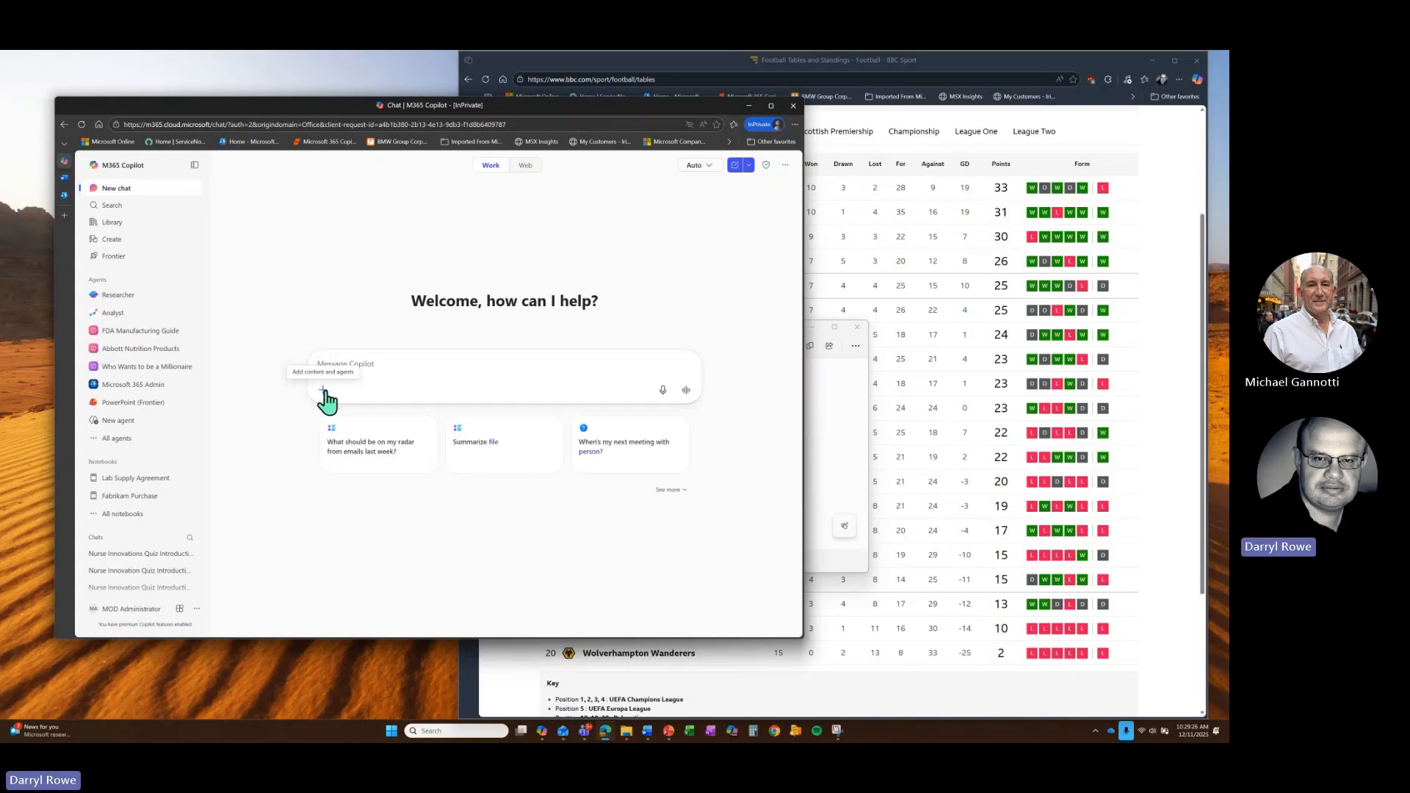
click(325, 393)
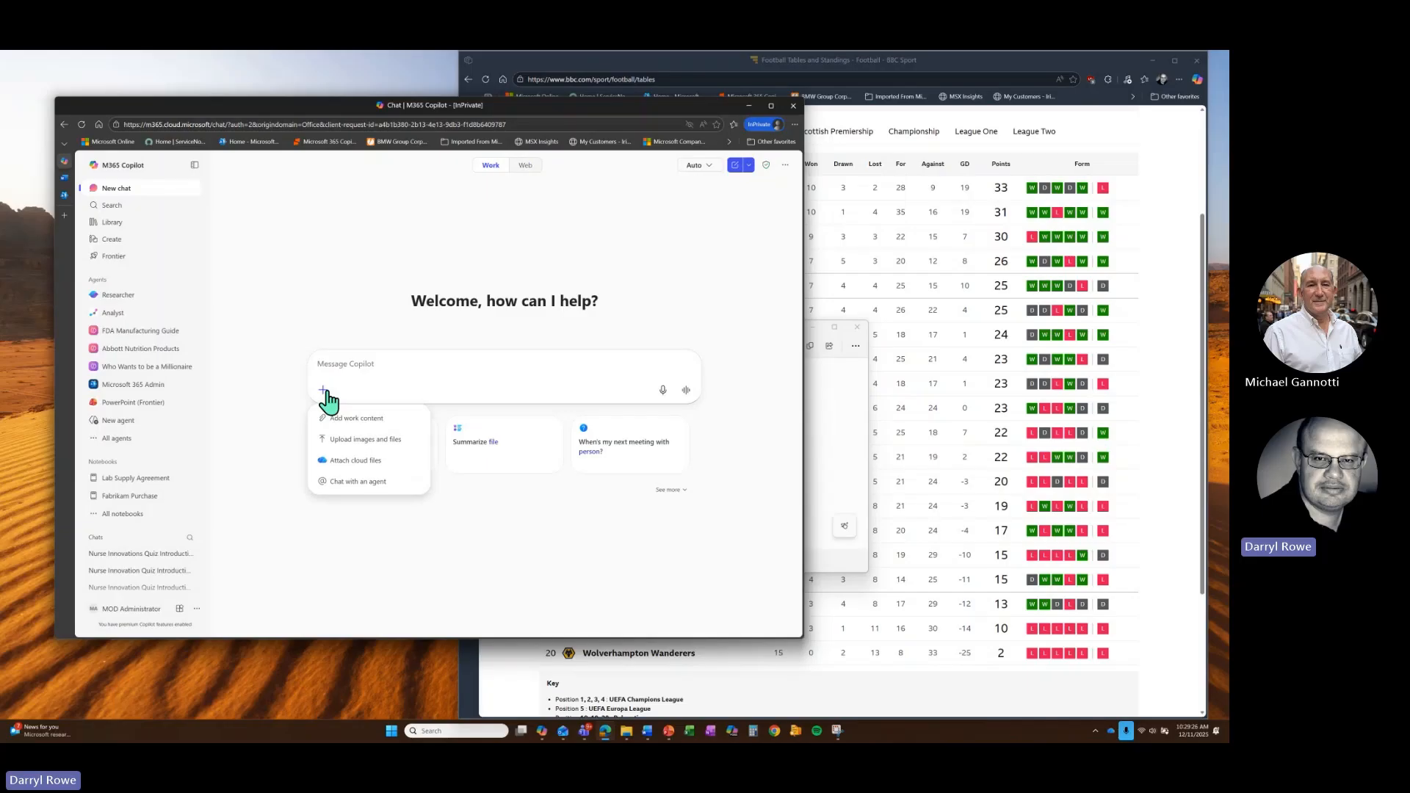
- Upload the 'premier league' PNG from the Desktop as a chat attachment
click(355, 441)
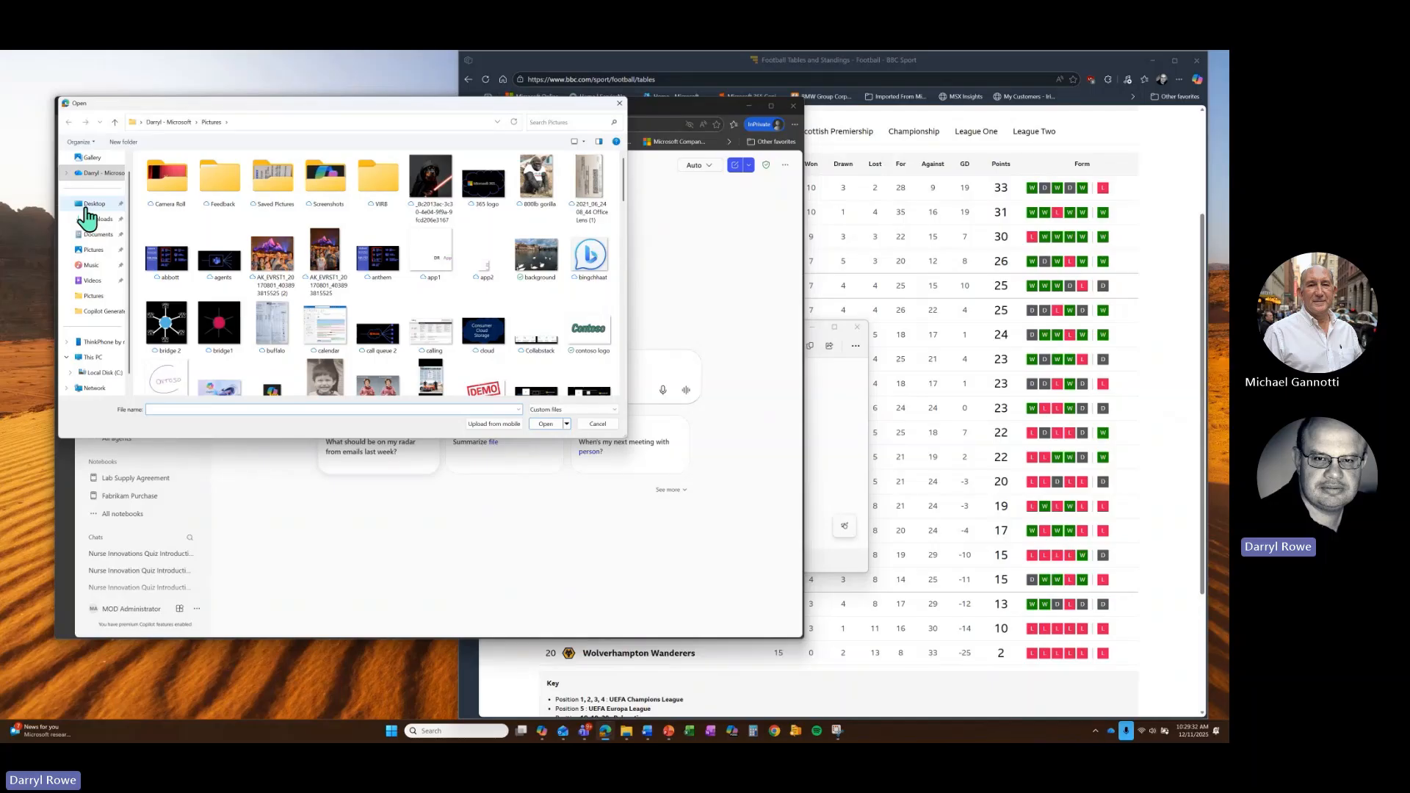
click(89, 203)
scroll(224, 258, down, 2)
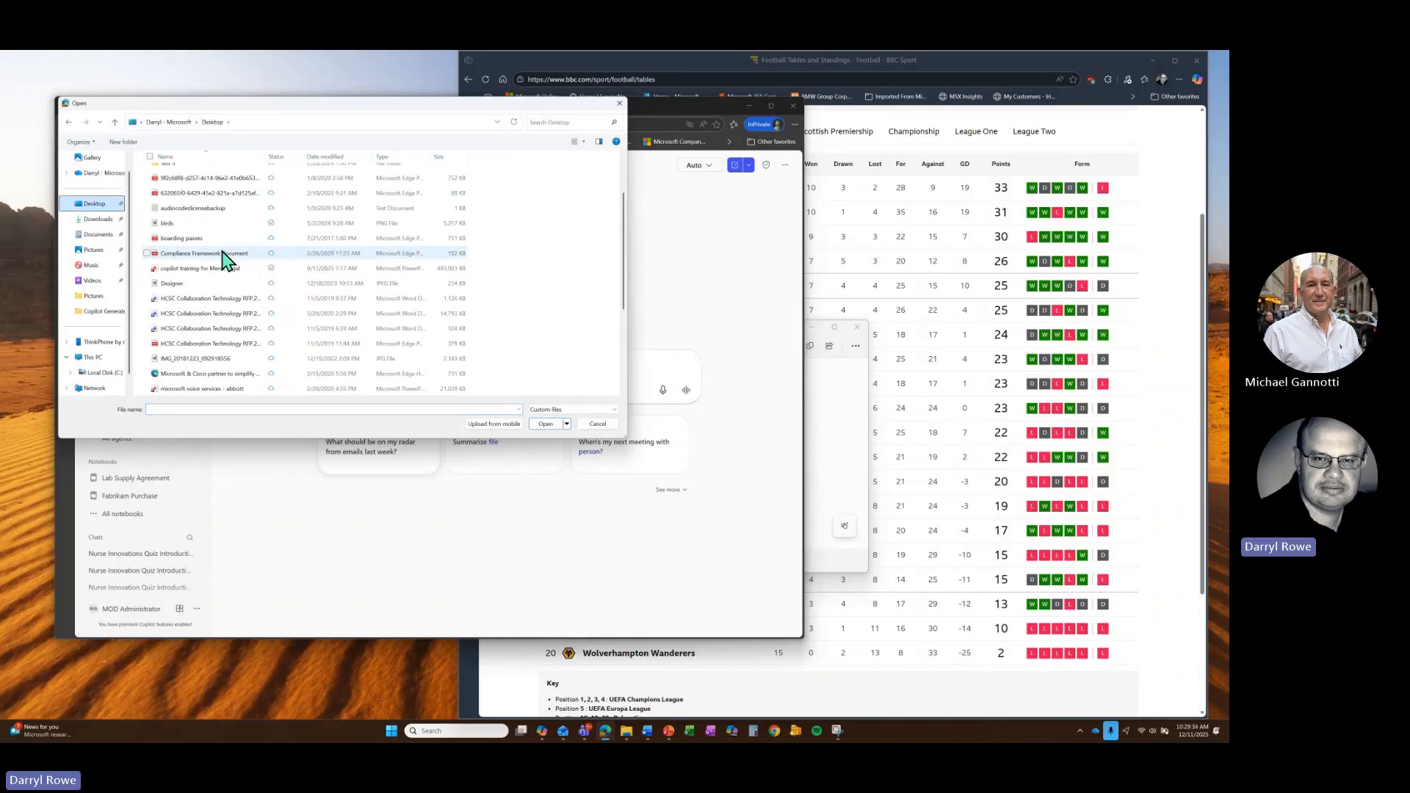
scroll(224, 259, down, 3)
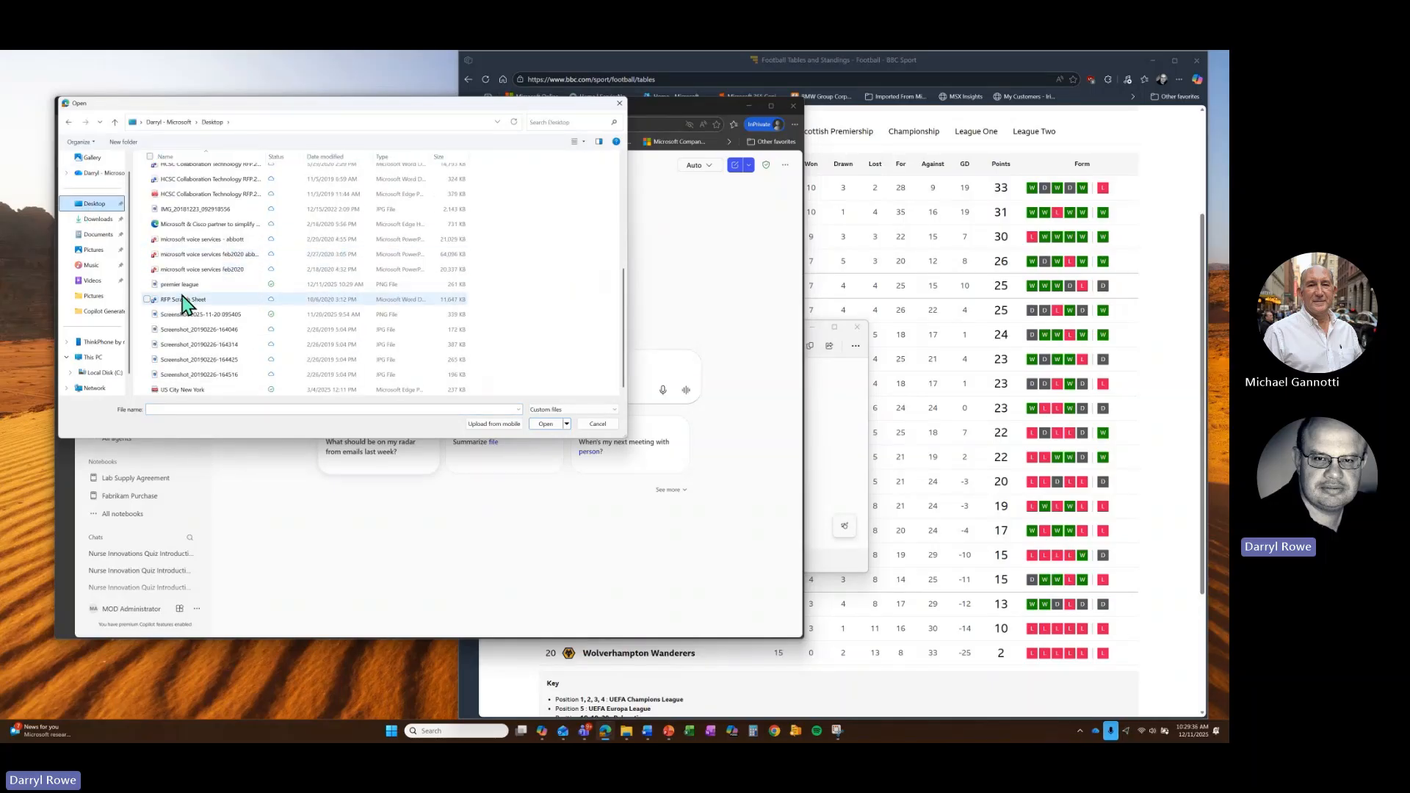
double_click(182, 285)
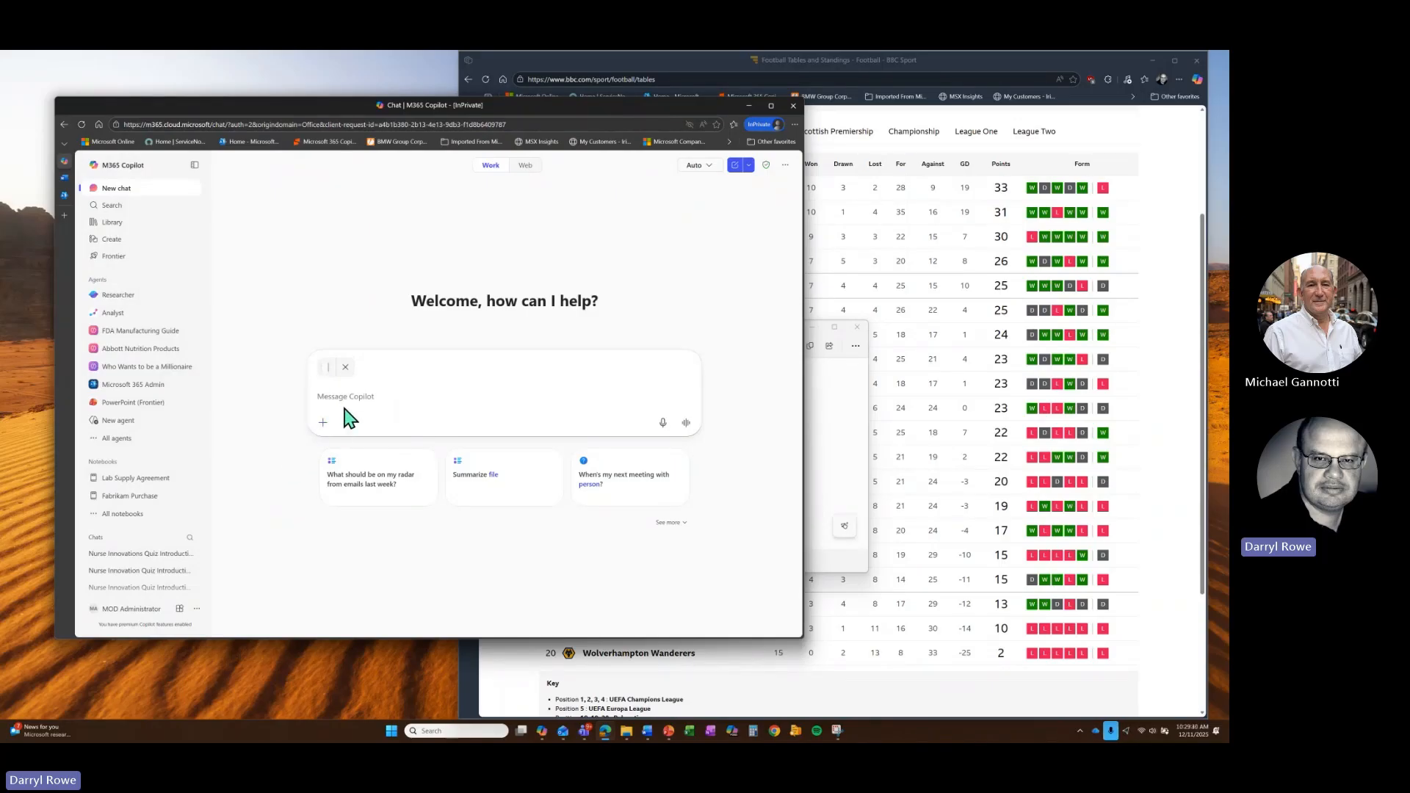
- Write the unsent prompt 'from my picture, take the data and create a spreadsheet' beside the image
text(from my picture, take the)
text(data and c)
text(reate a spre)
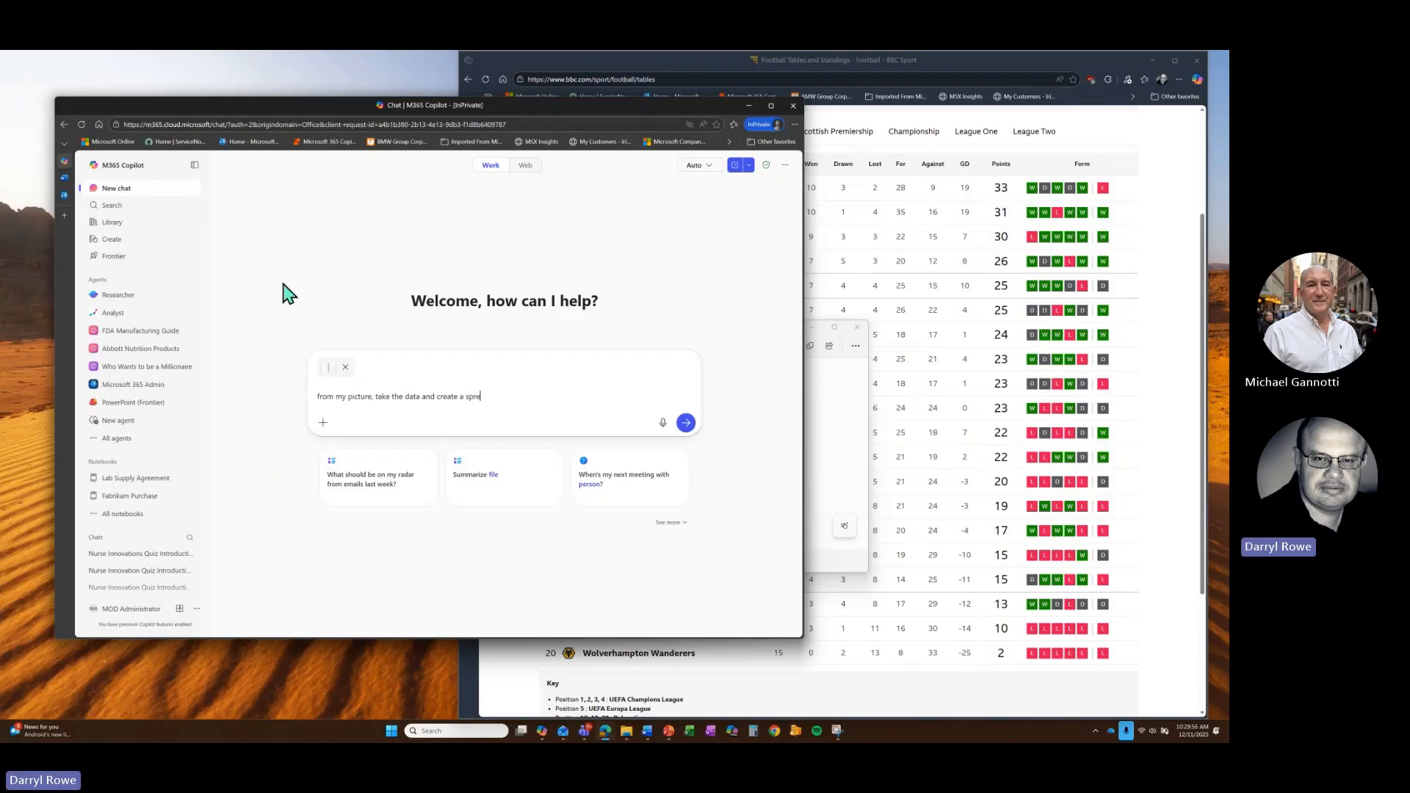
text(adshet)
key(BackSpace)
key(F11)
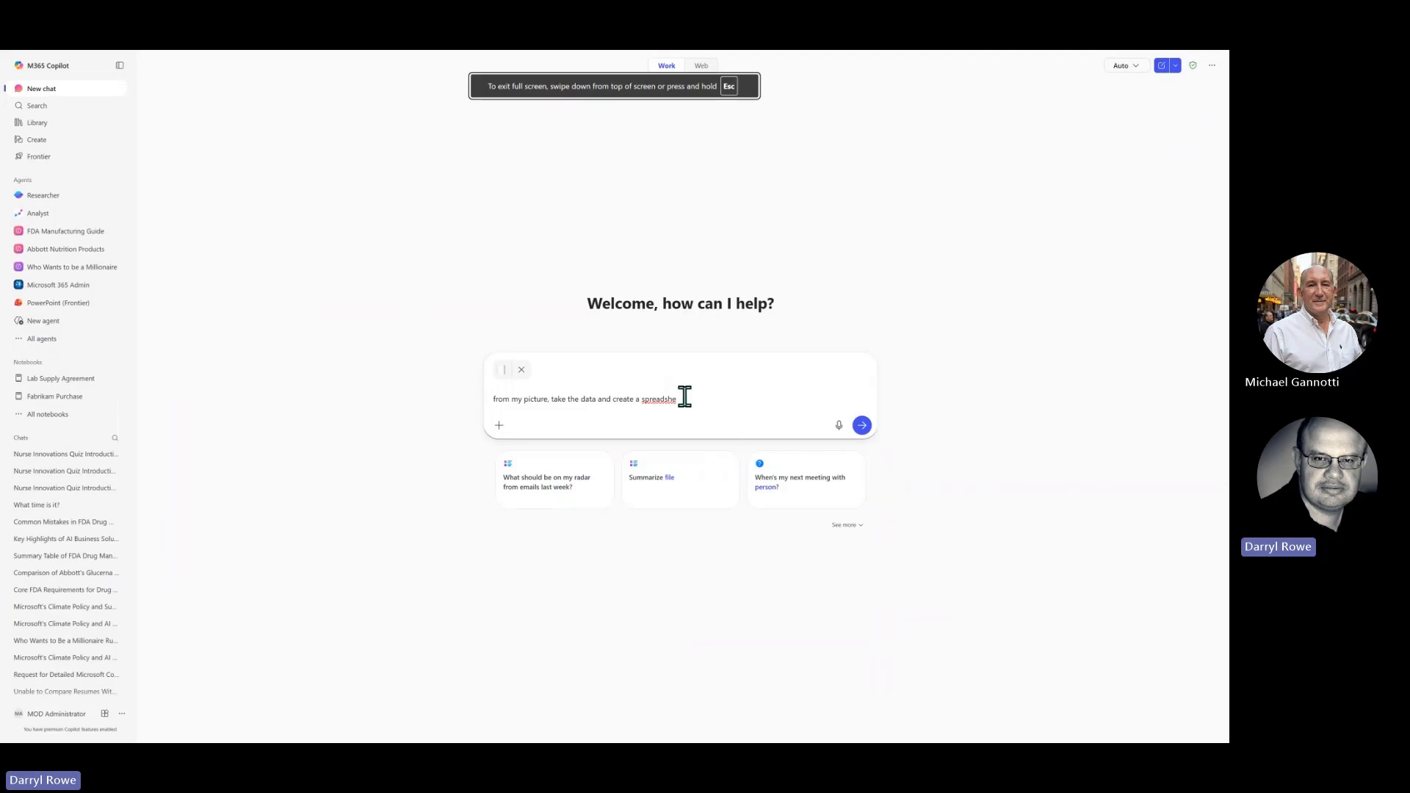
text(et)
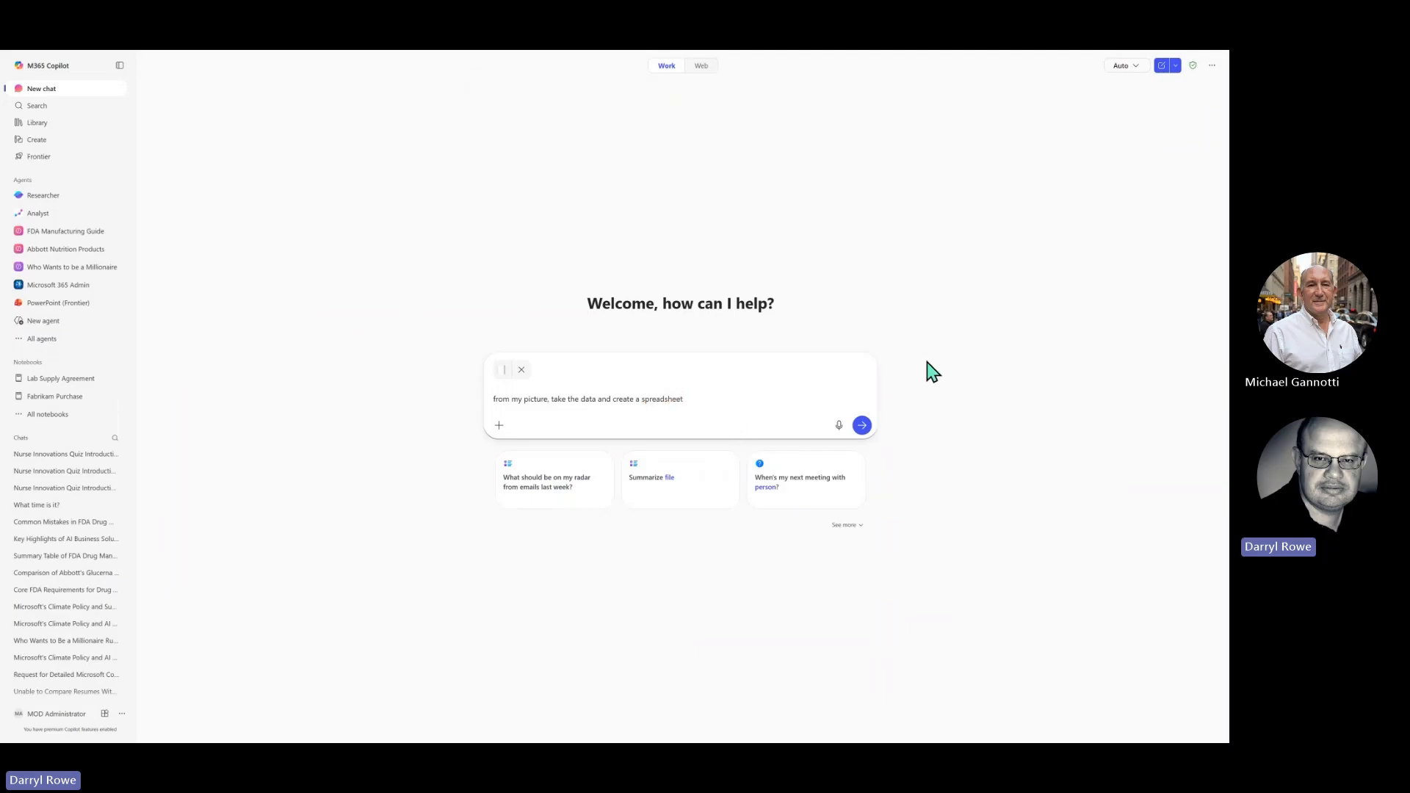
click(1212, 66)
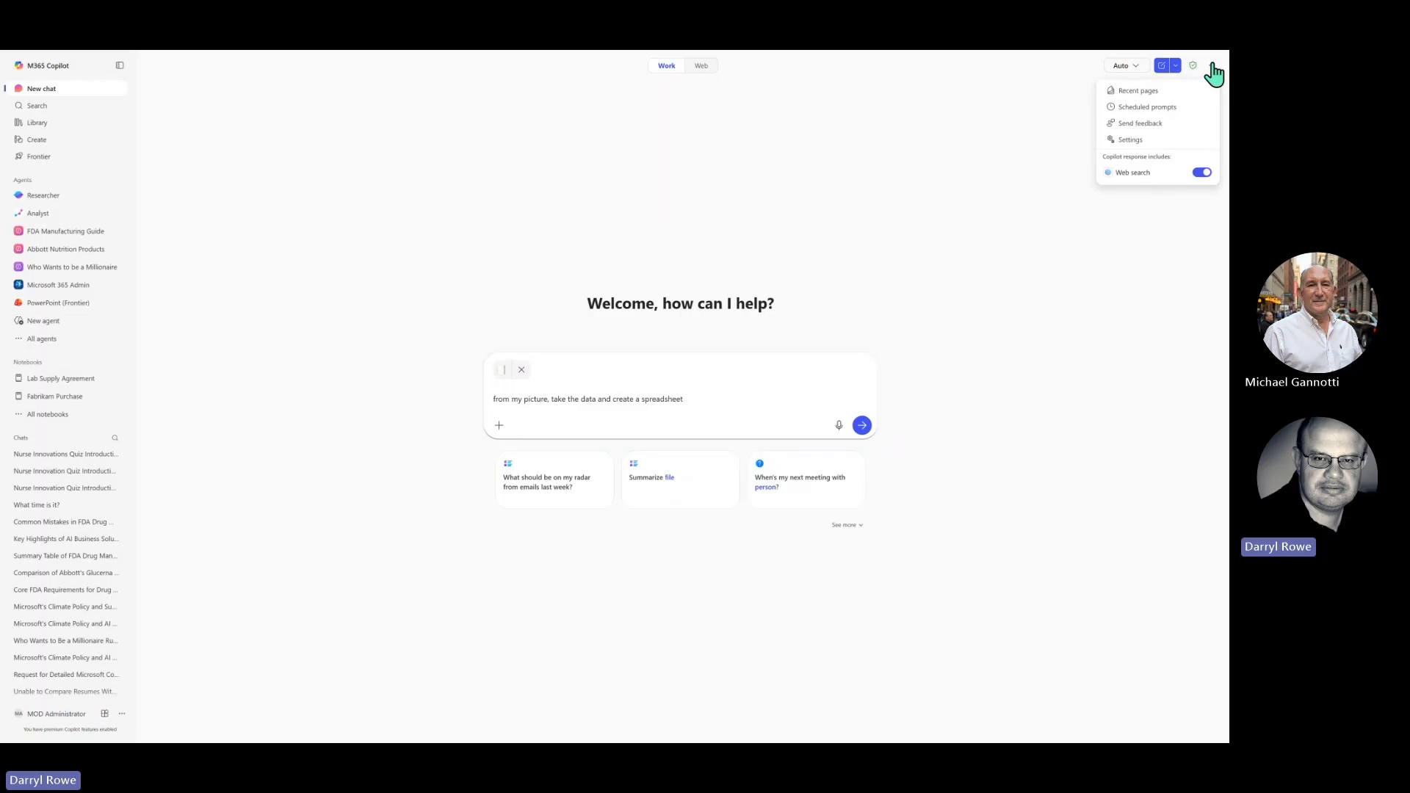
click(874, 266)
key(F11)
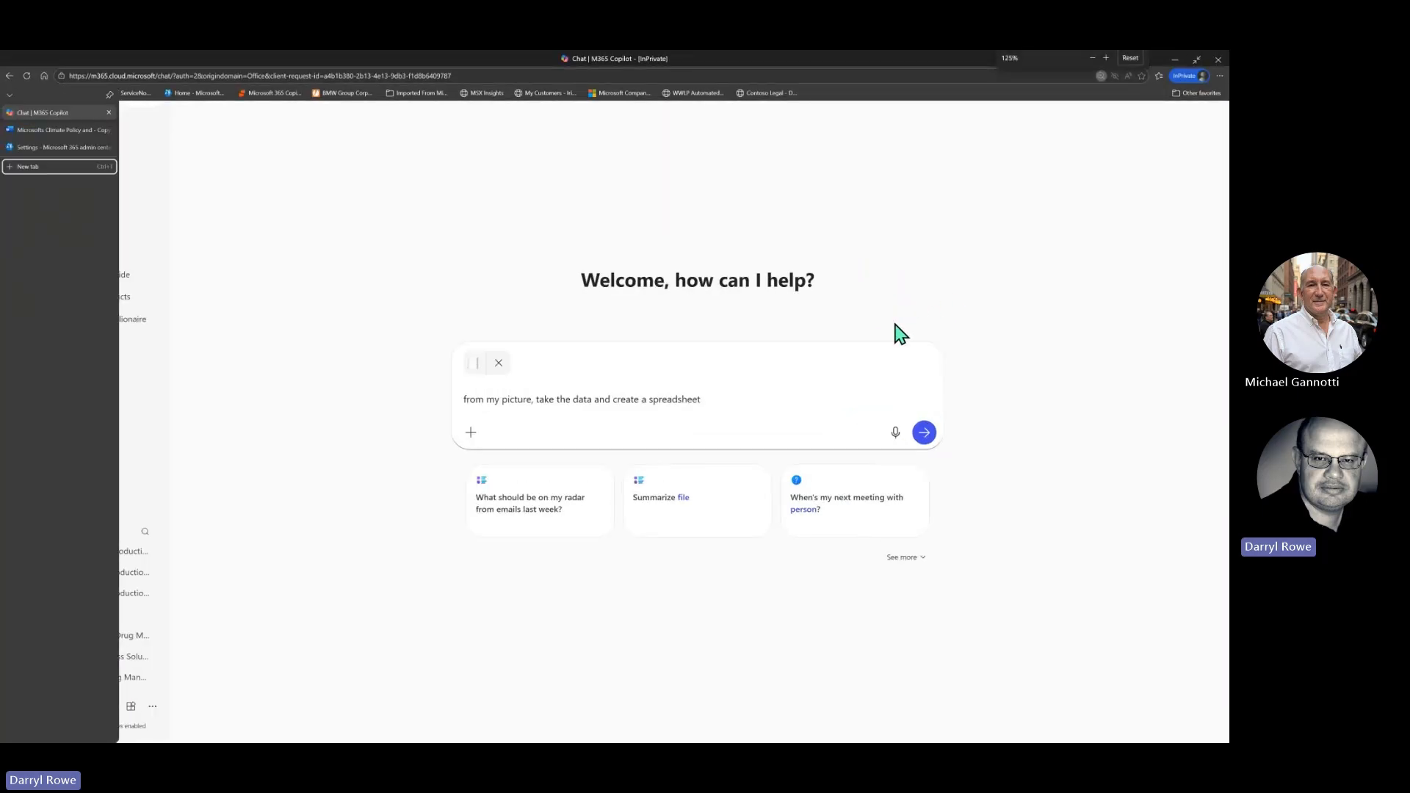
key(ctrl+plus)
key(ctrl+plus)
key(ctrl+plus)
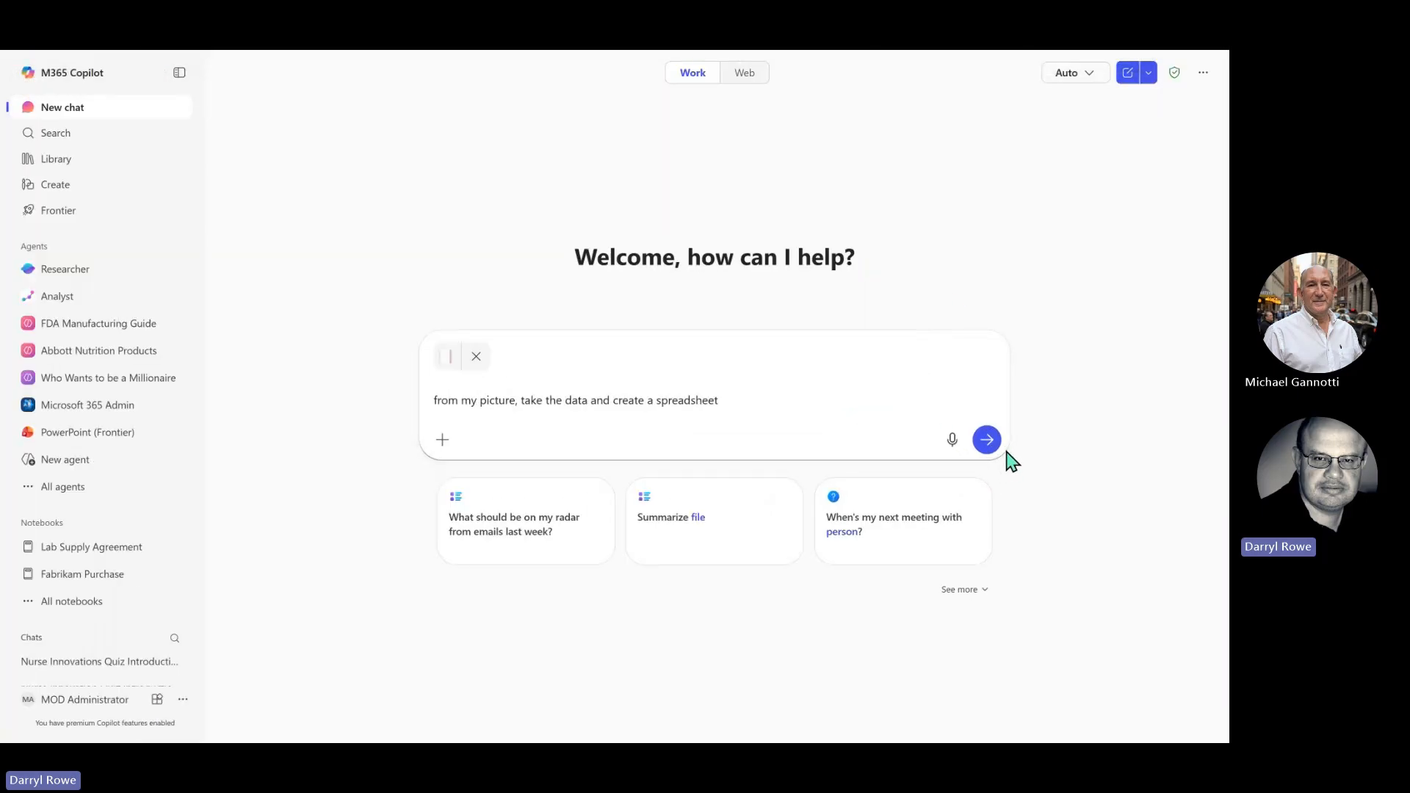
- Send the picture and spreadsheet request, then wait for the 'Download Premier League Table' link
click(987, 440)
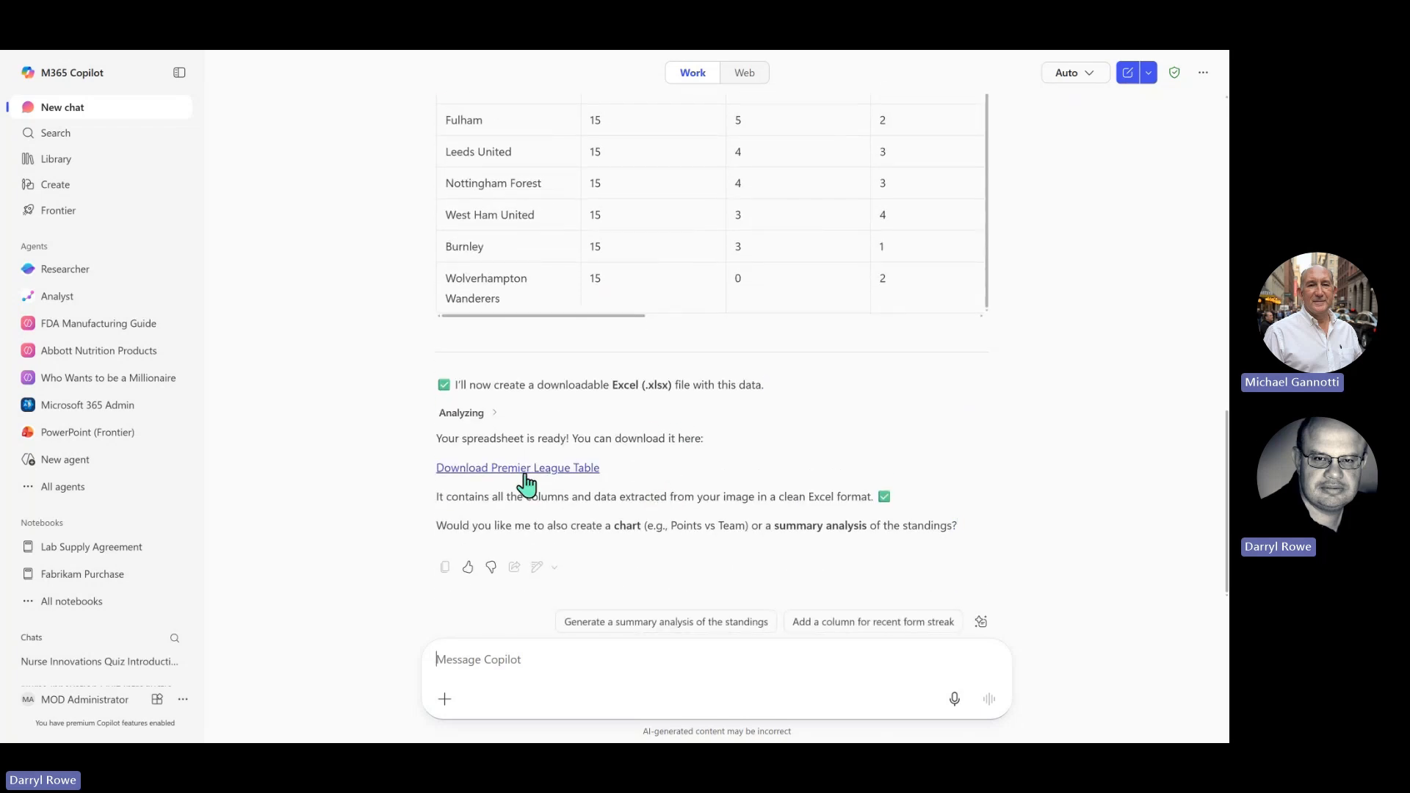
- Download premier_league_table (1).xlsx from Copilot's link and open it in Excel
click(524, 478)
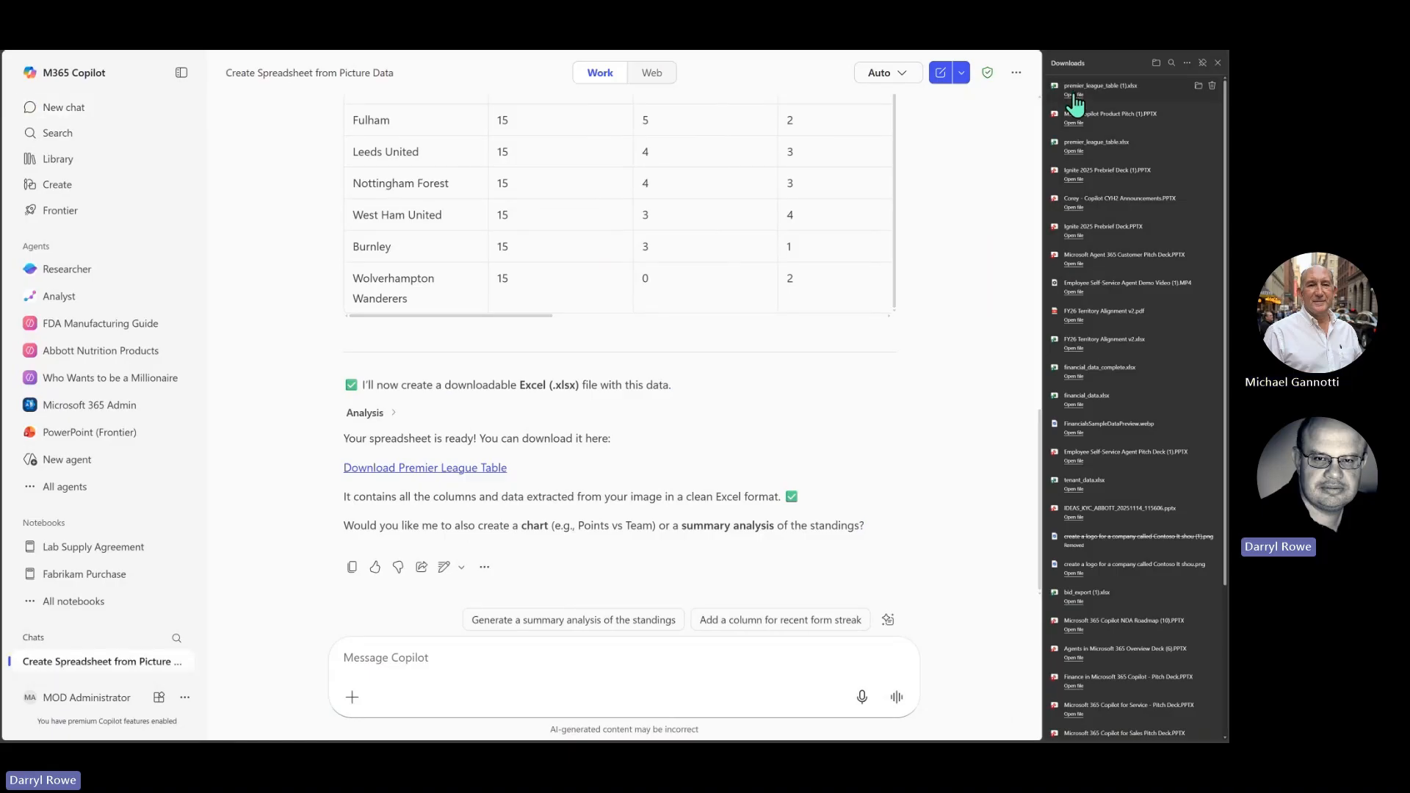
click(1074, 94)
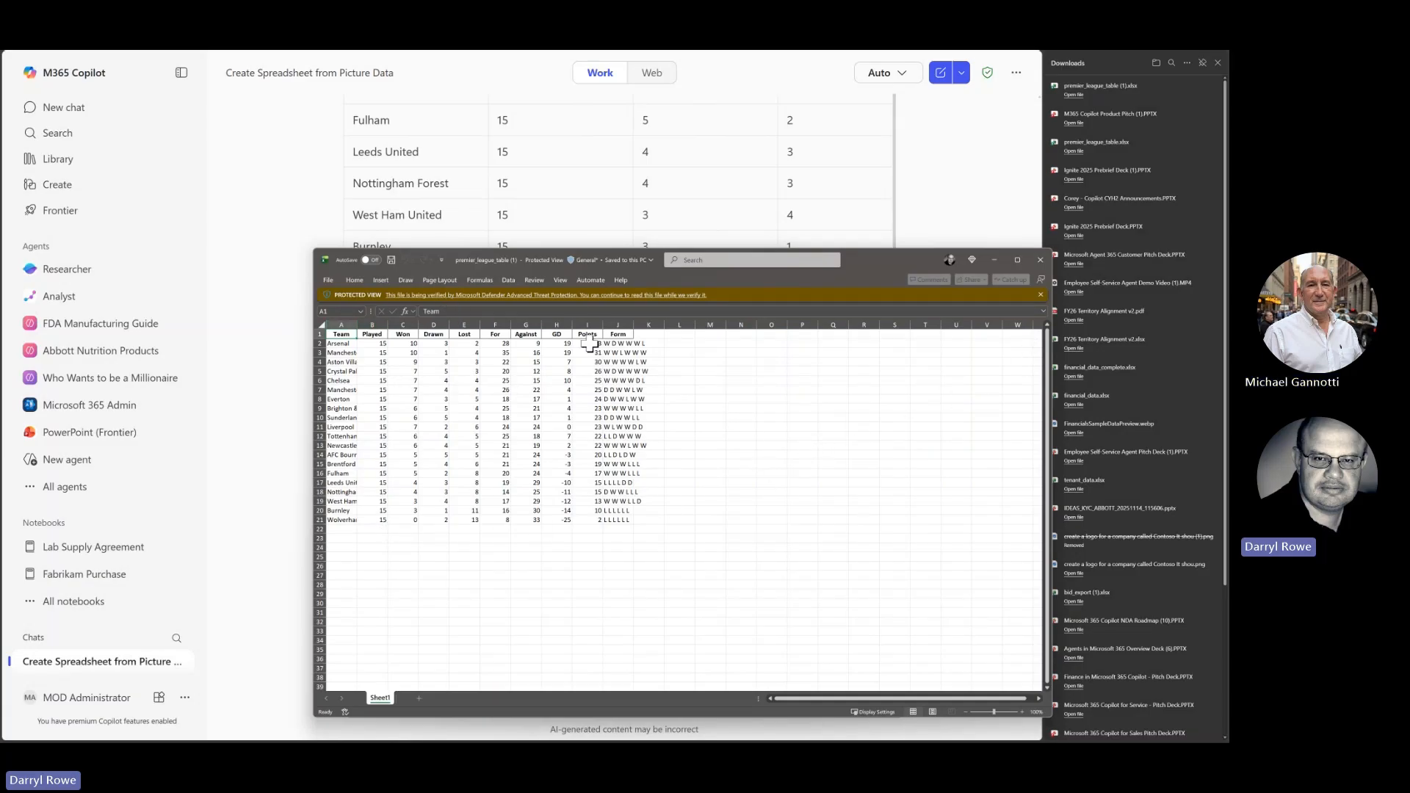
- Maximise and zoom the workbook, enable editing, and AutoFit all columns so full team names show
click(1018, 260)
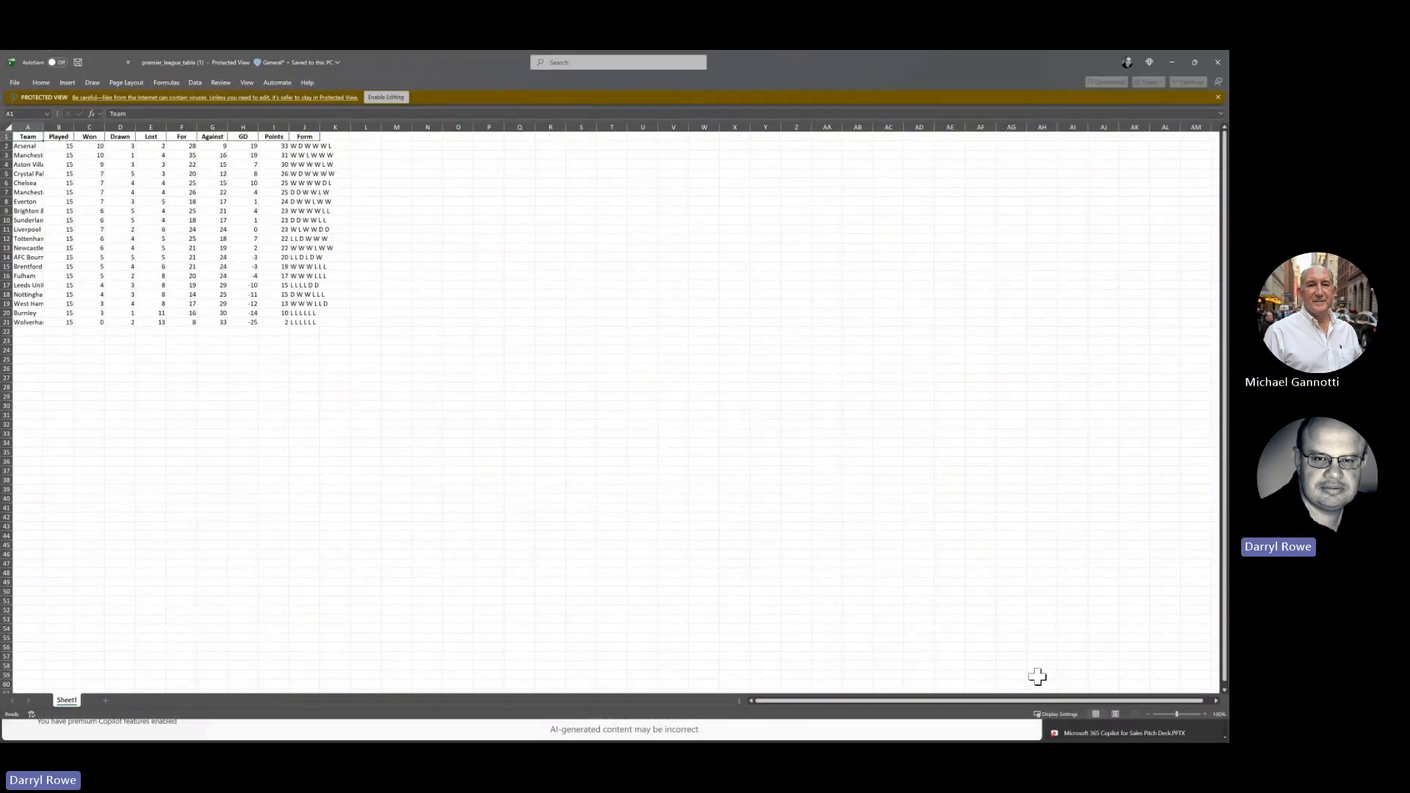
click(1206, 713)
click(1206, 713)
click(1206, 713)
click(1206, 713)
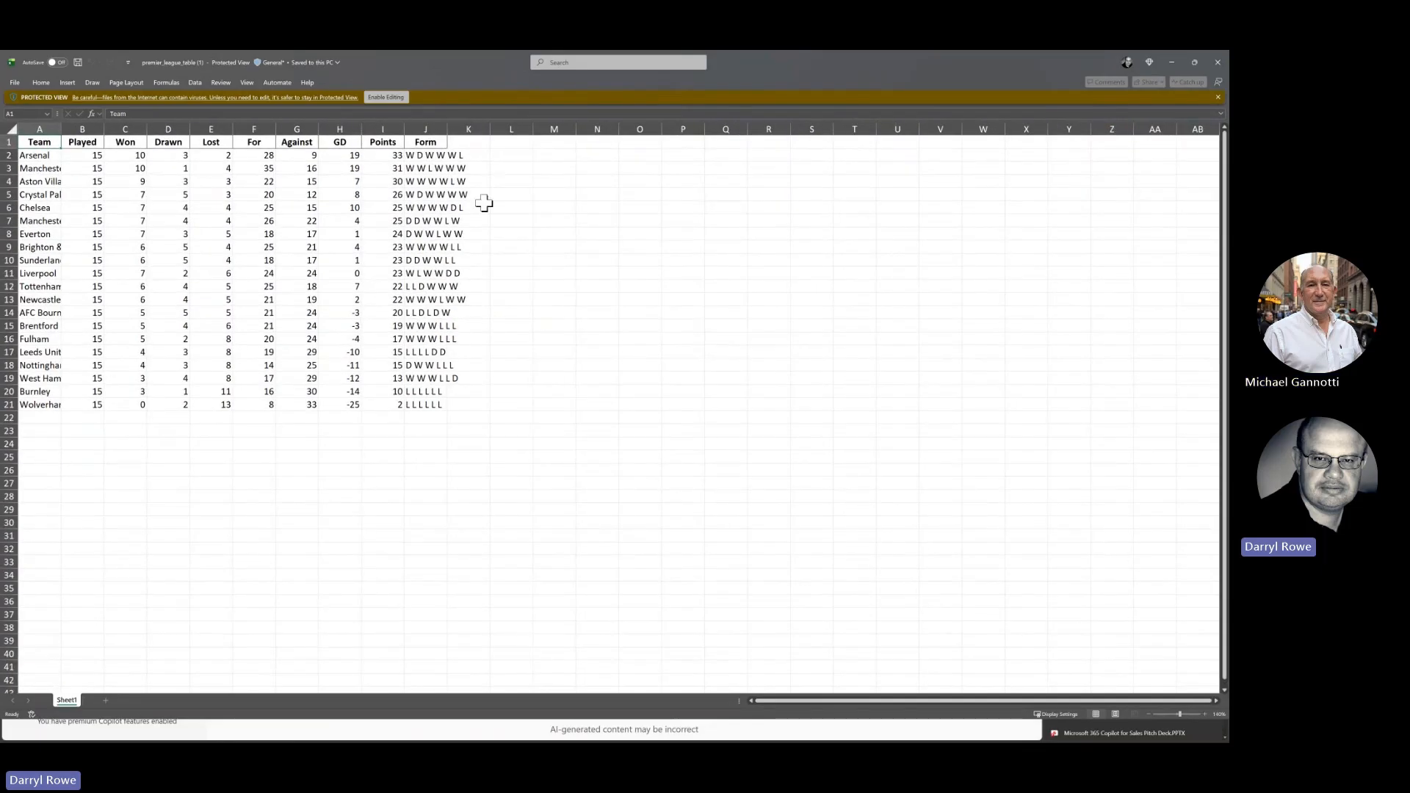
click(376, 98)
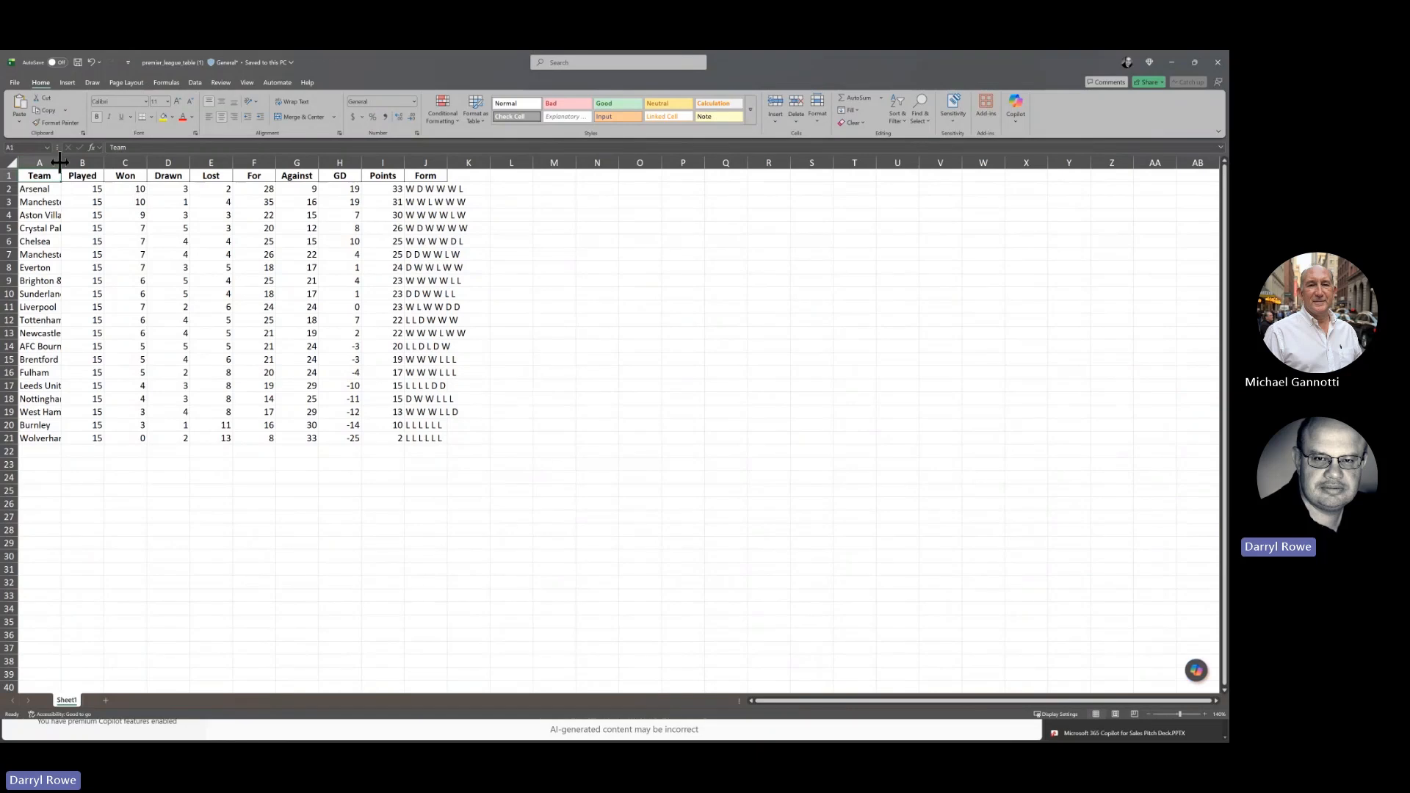
click(11, 162)
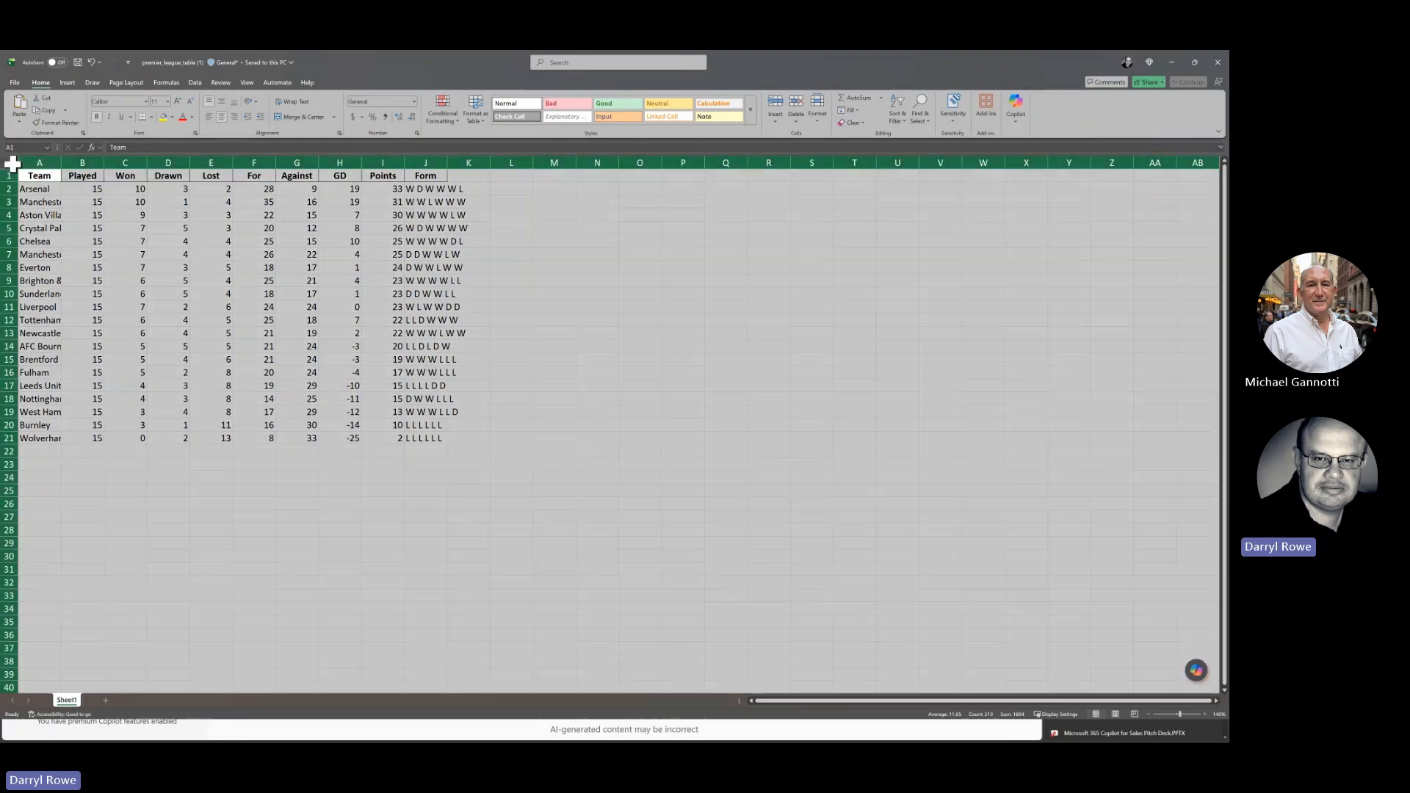
double_click(59, 163)
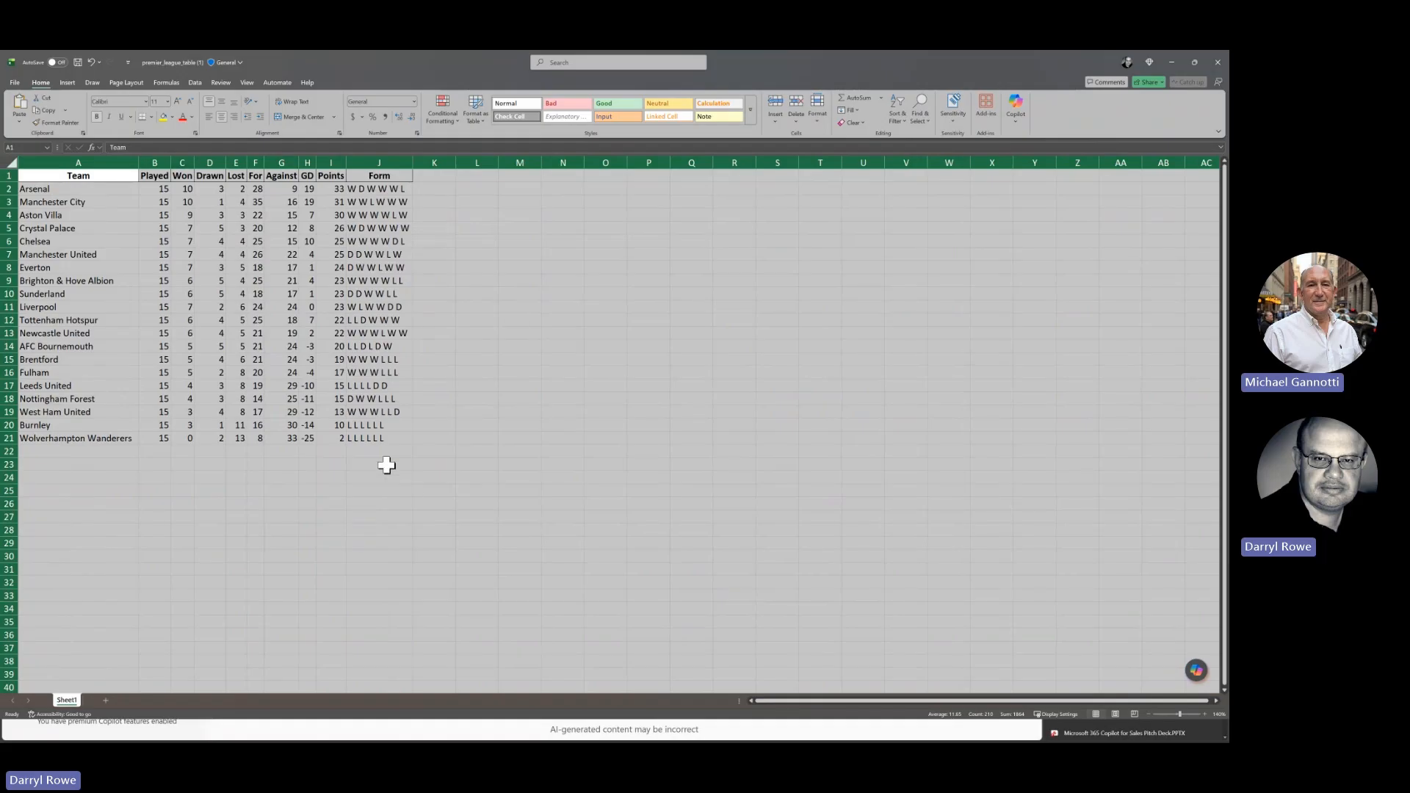
click(385, 466)
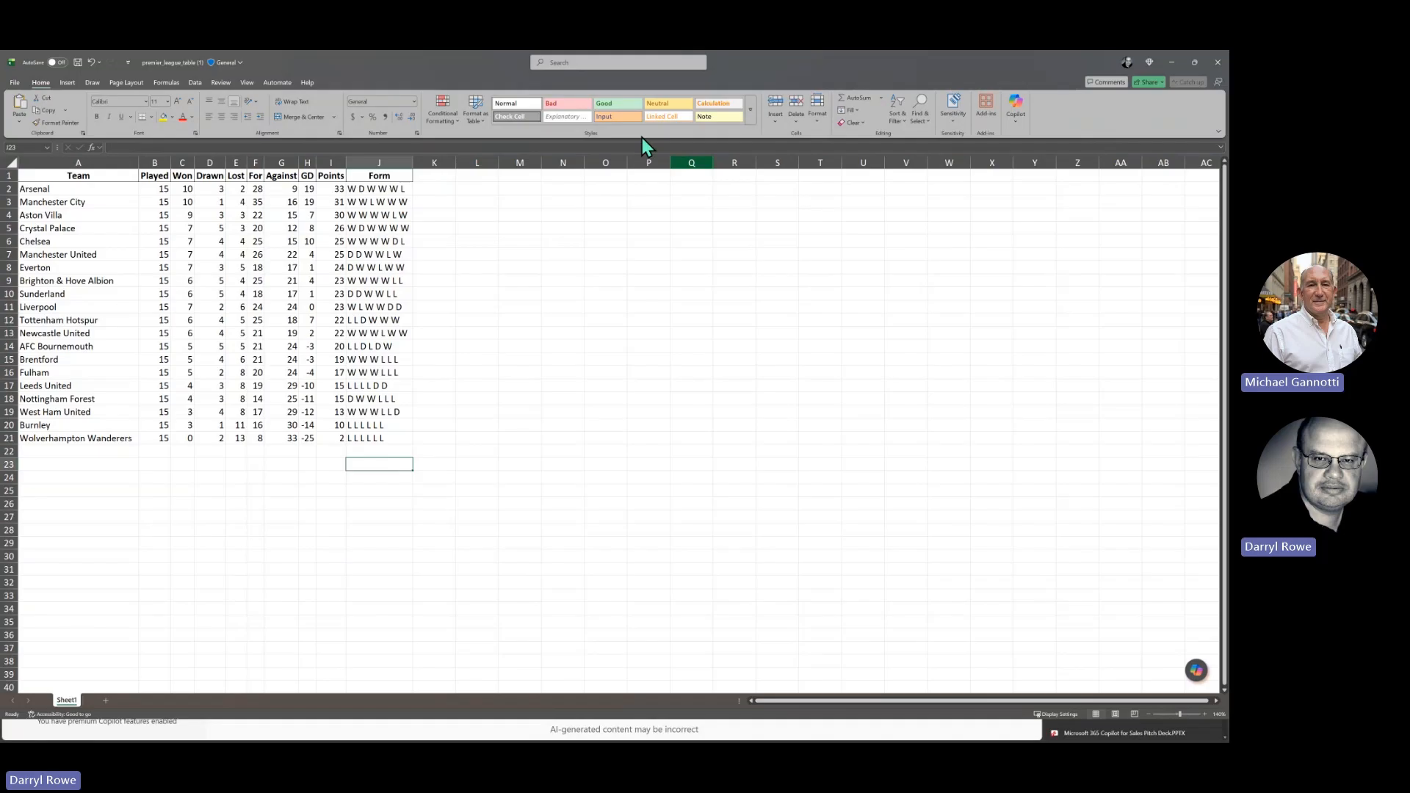
click(256, 190)
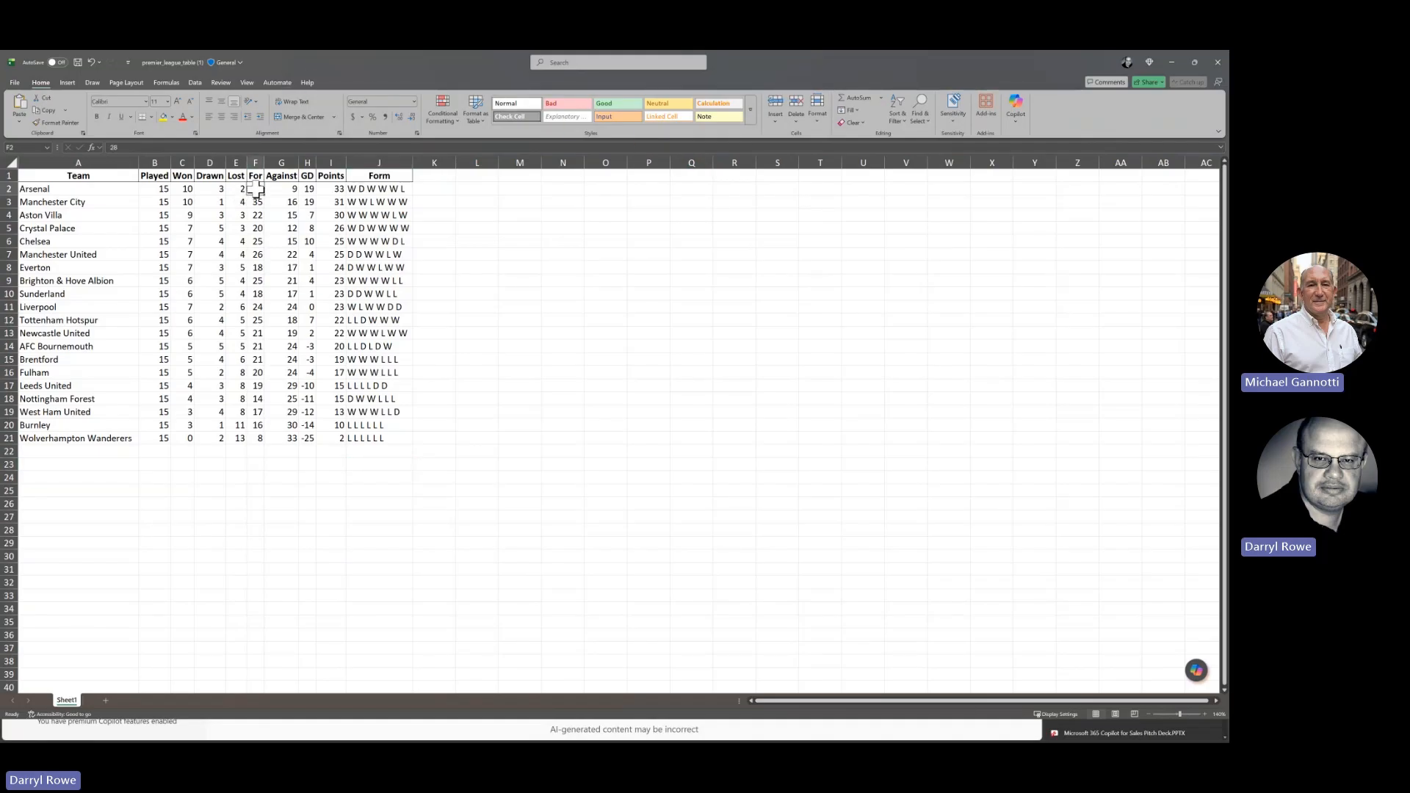
click(165, 213)
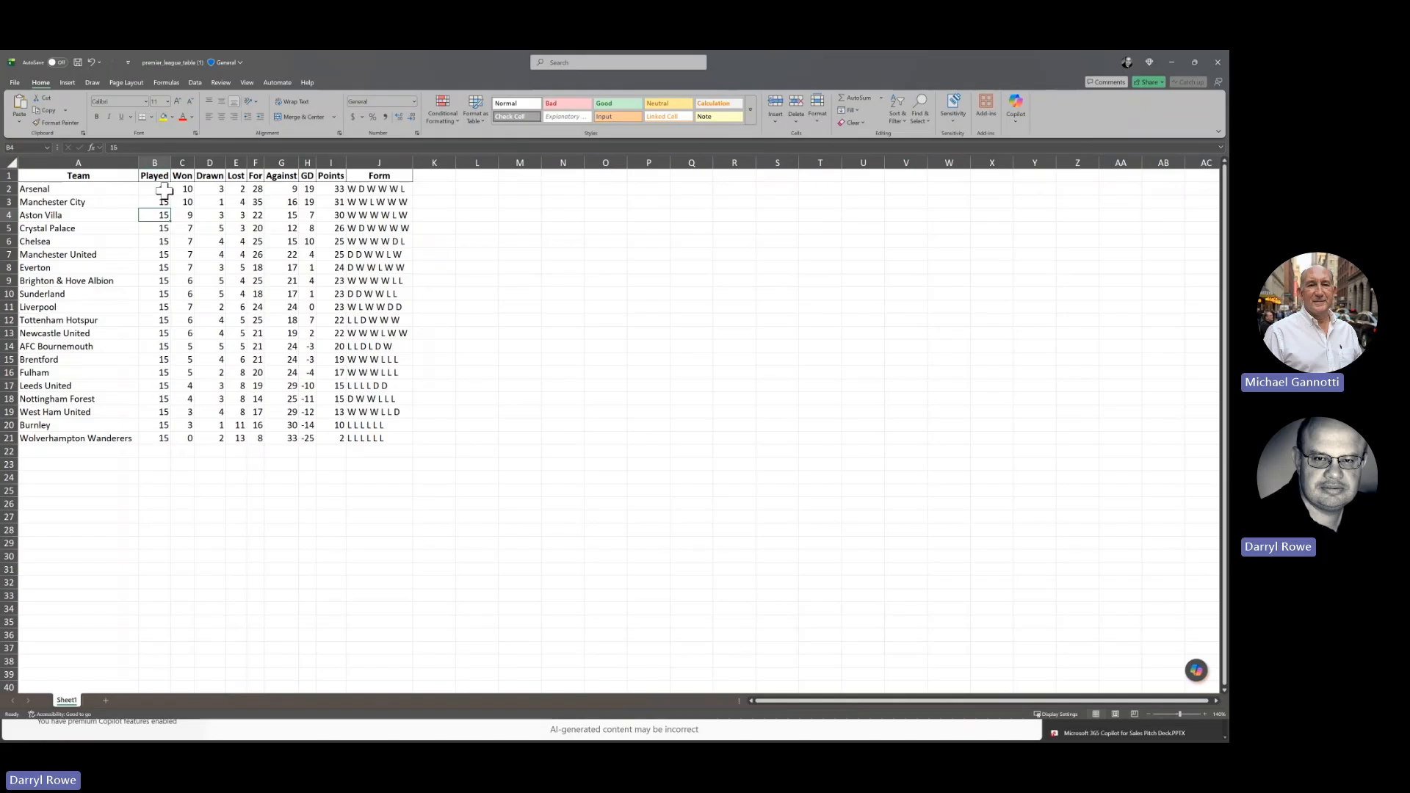
click(163, 189)
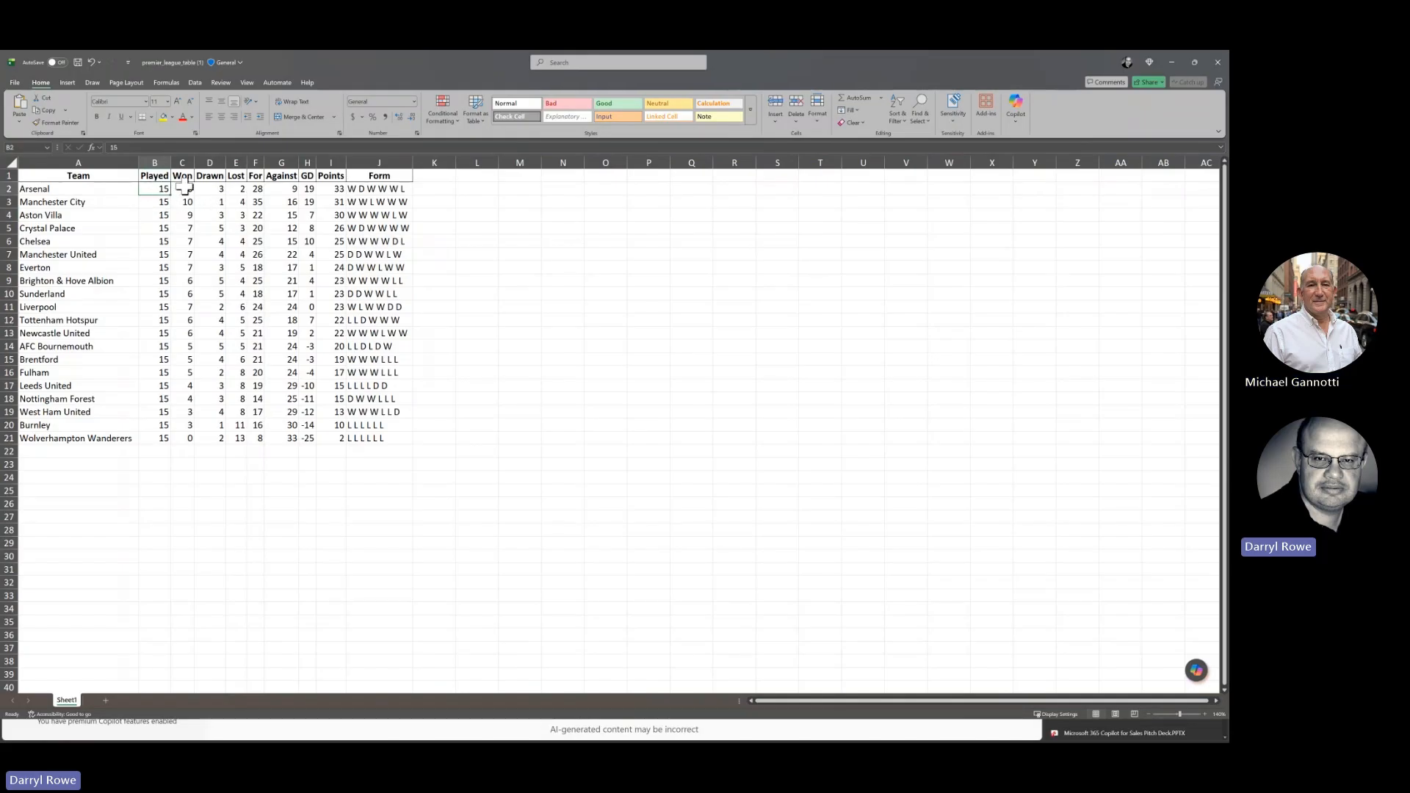
click(191, 189)
click(218, 189)
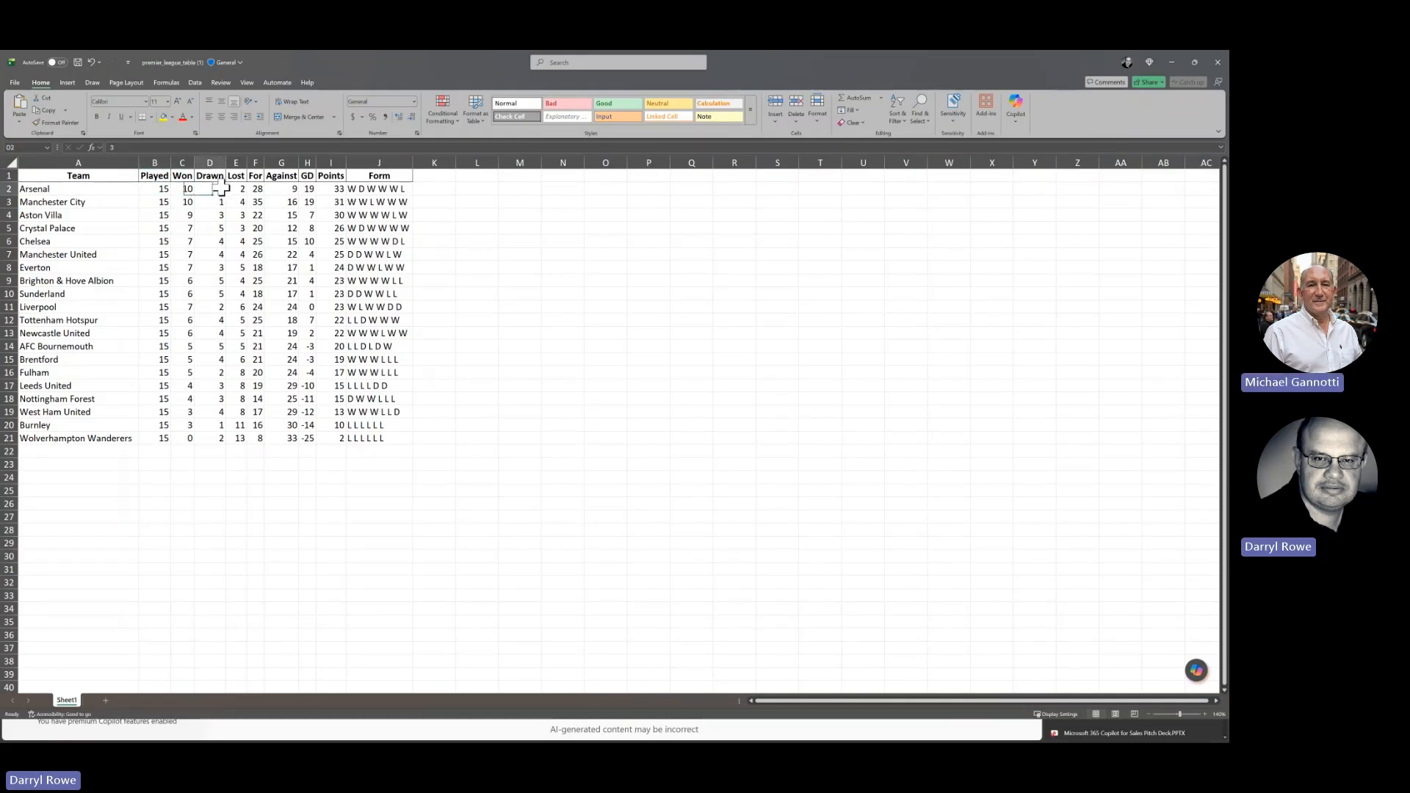
click(219, 243)
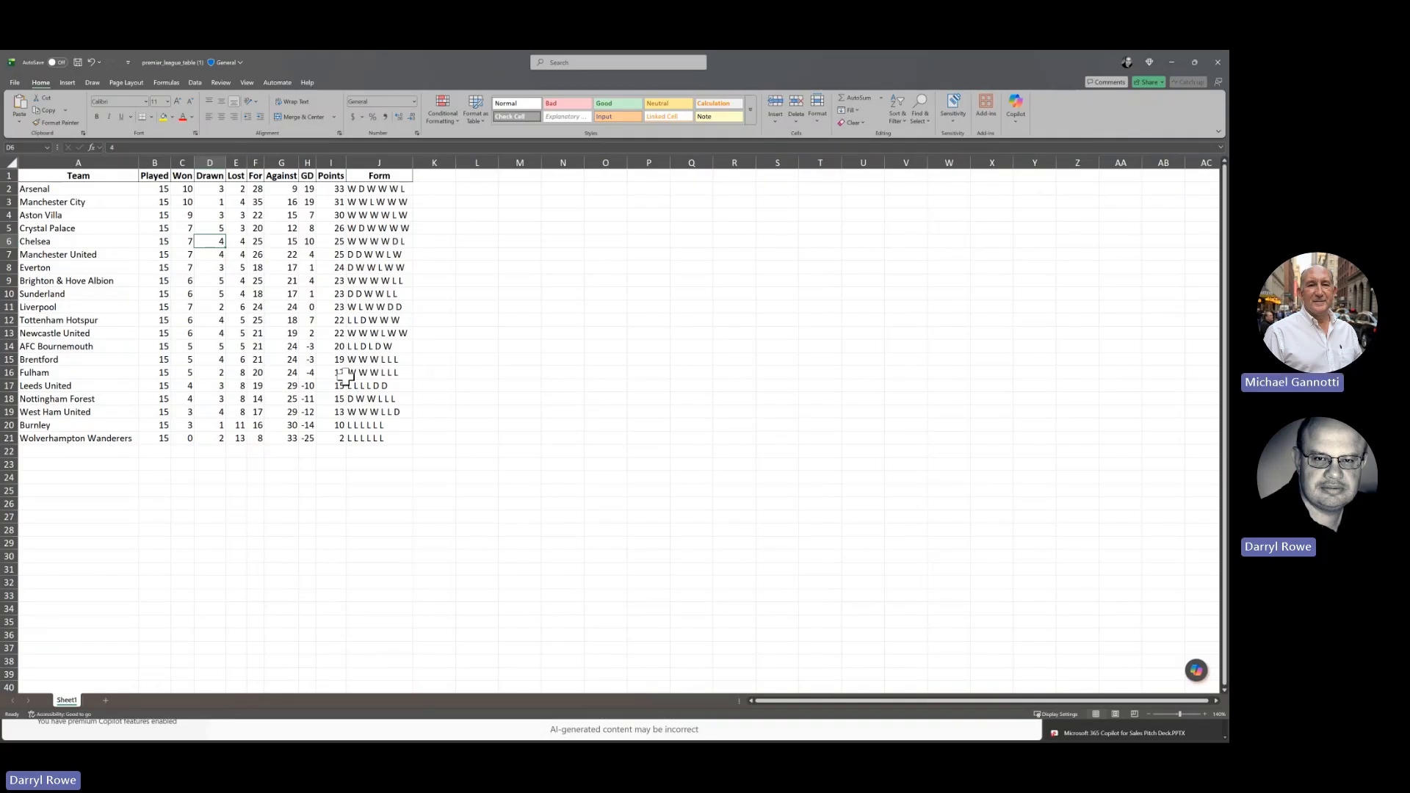
click(40, 321)
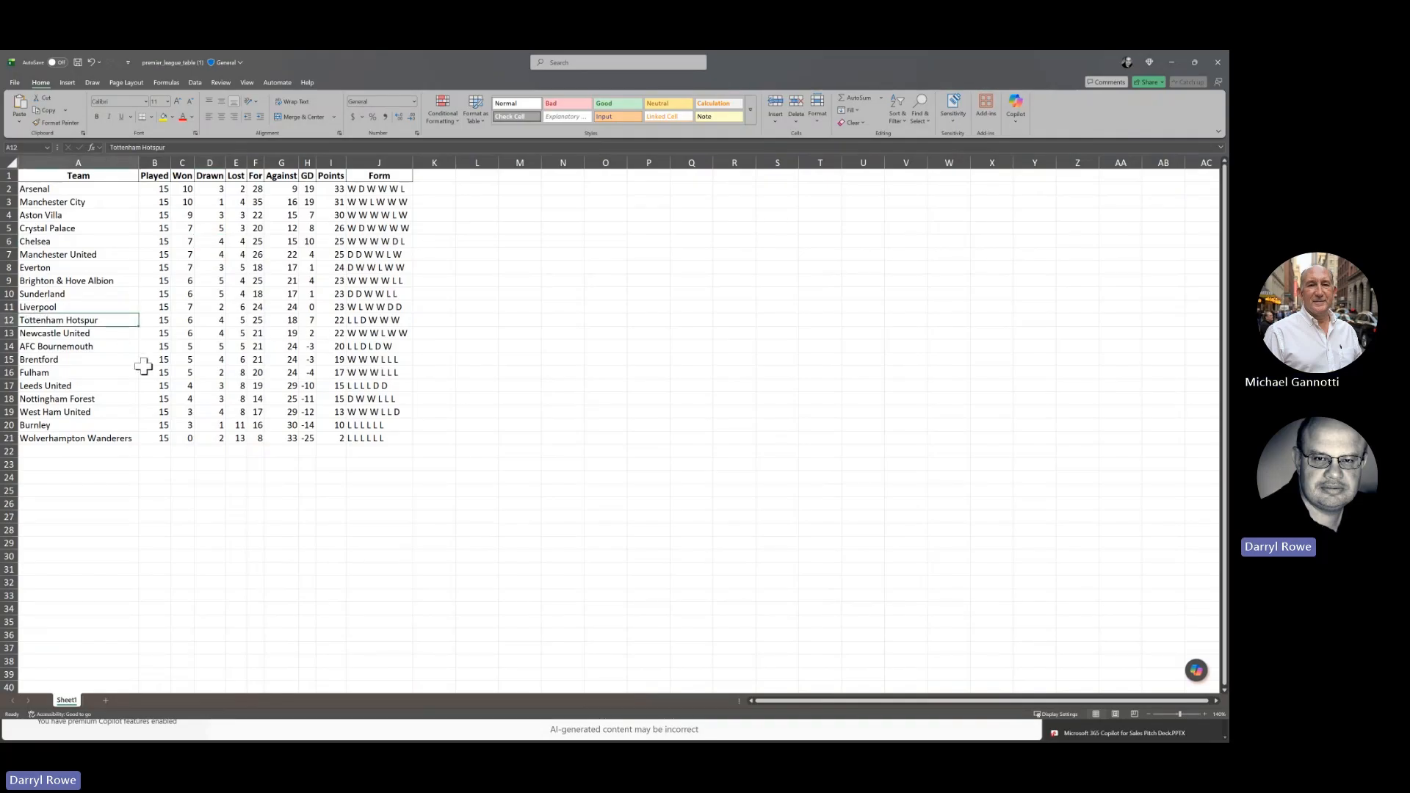